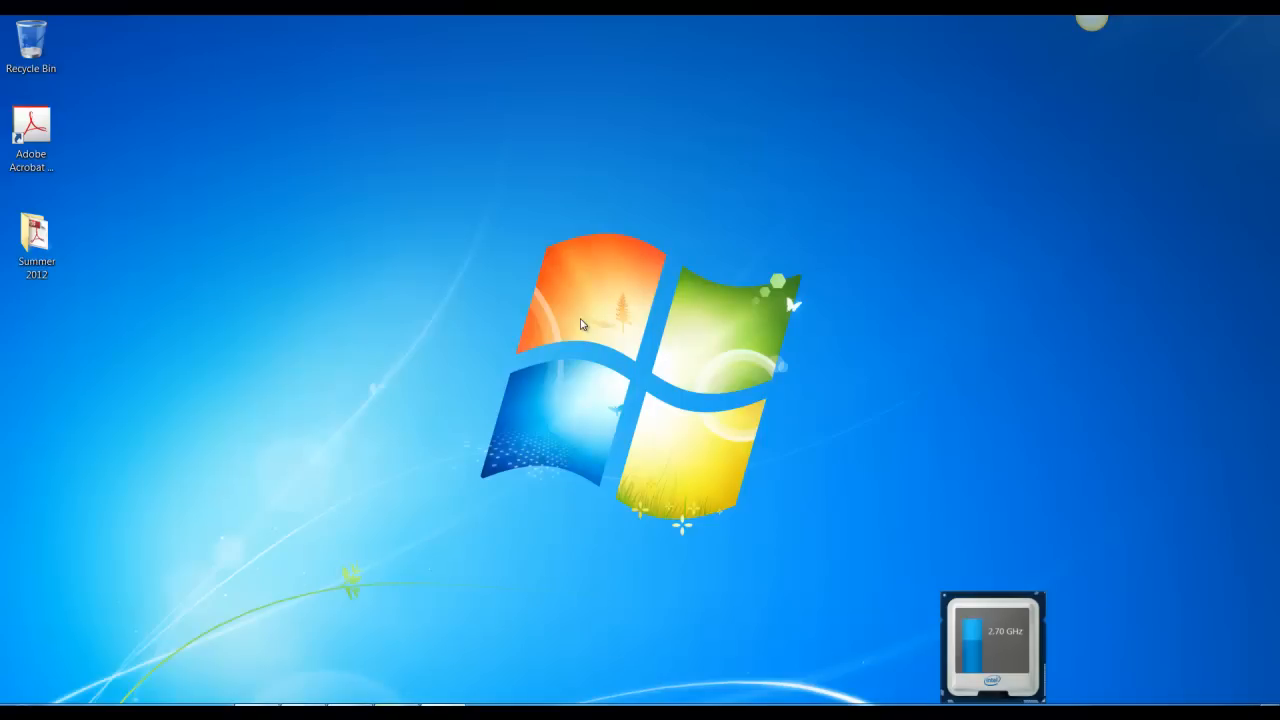
Open Adobe Acrobat X Pro from the desktop
{"action": "left_click", "coordinate": [17, 143]}
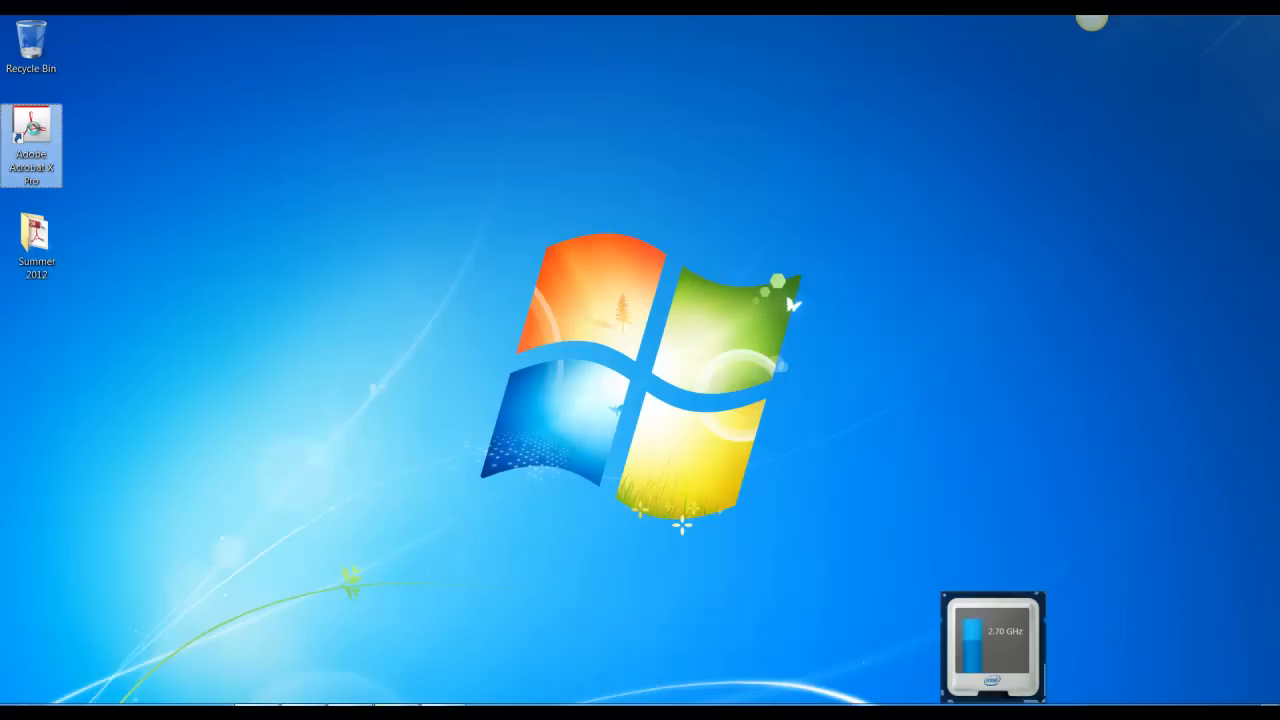
{"action": "right_click", "coordinate": [34, 130]}
{"action": "left_click", "coordinate": [70, 137]}
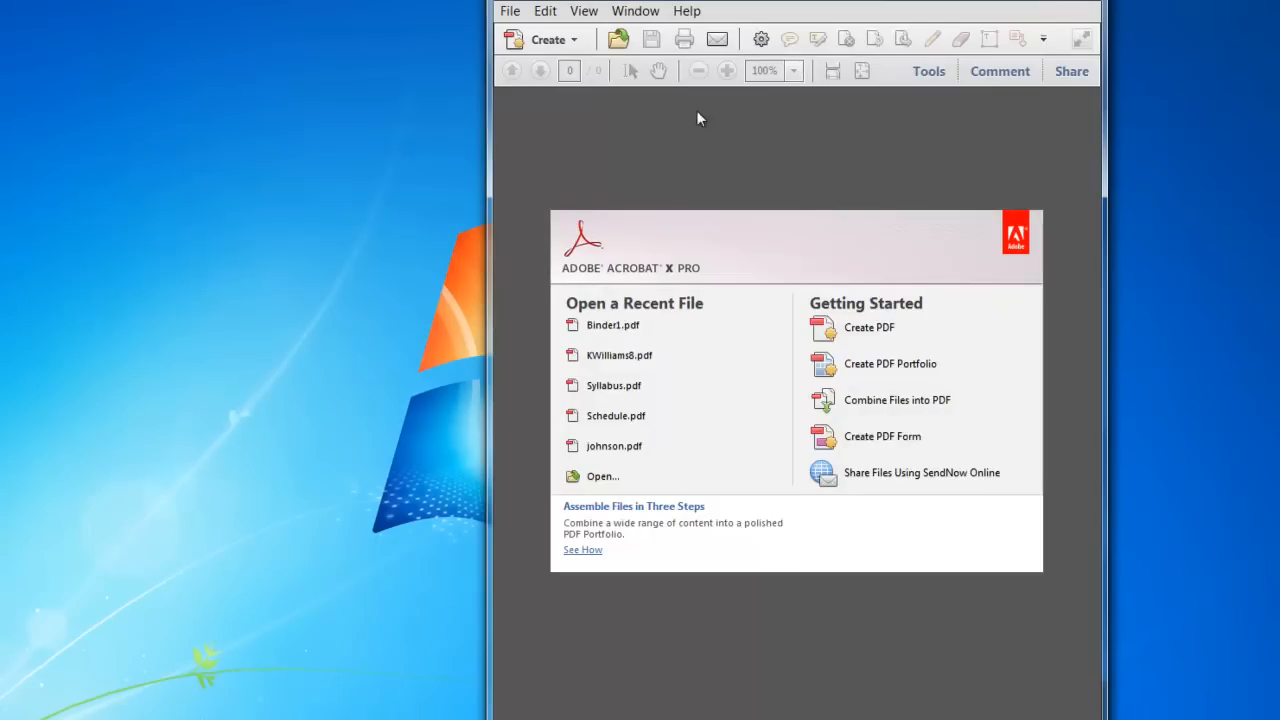
Open the custom scan settings for creating a PDF, choose the HP Scanjet 7600 series TWAIN scanner, and close them without scanning
{"action": "left_click", "coordinate": [573, 41]}
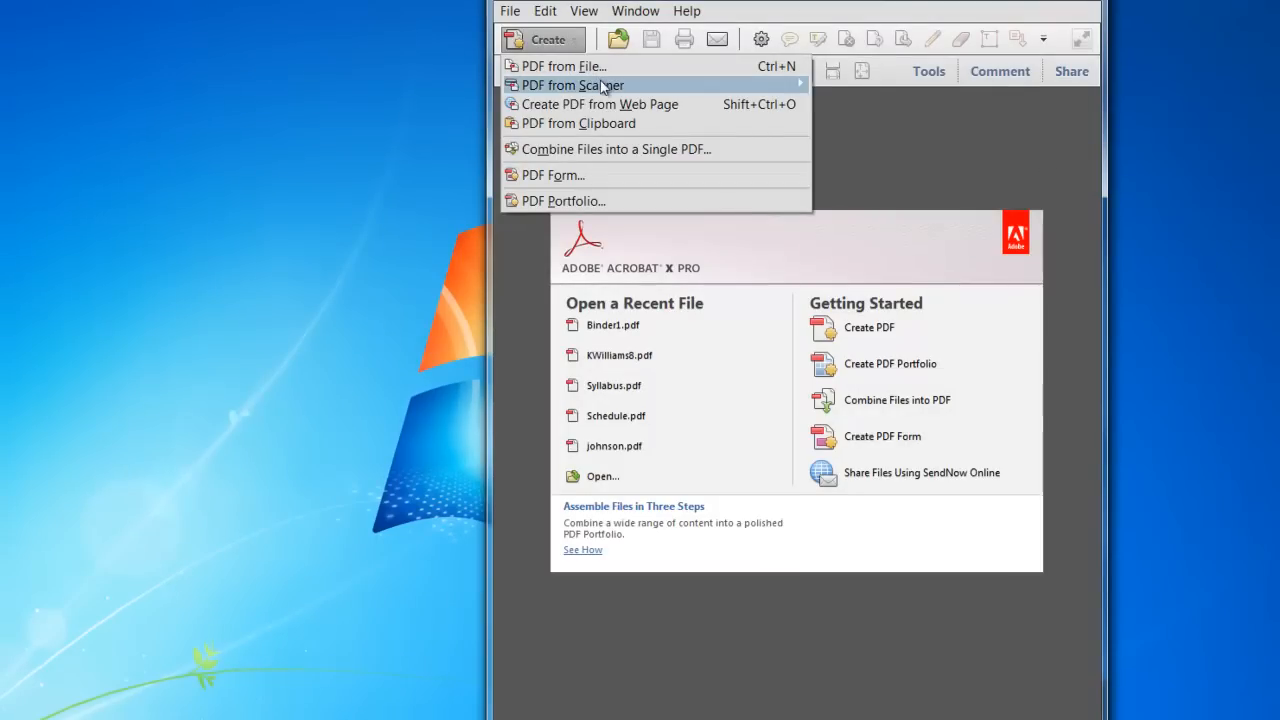
{"action": "mouse_move", "coordinate": [606, 92]}
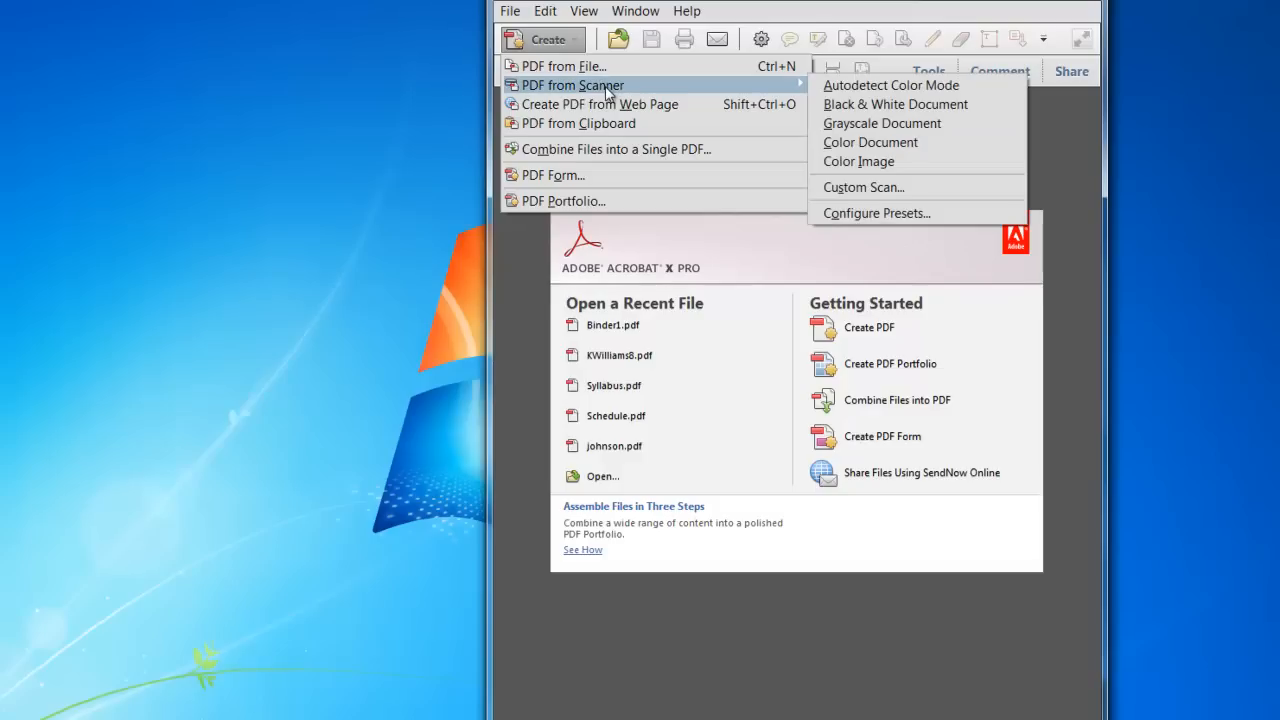
{"action": "left_click", "coordinate": [951, 191]}
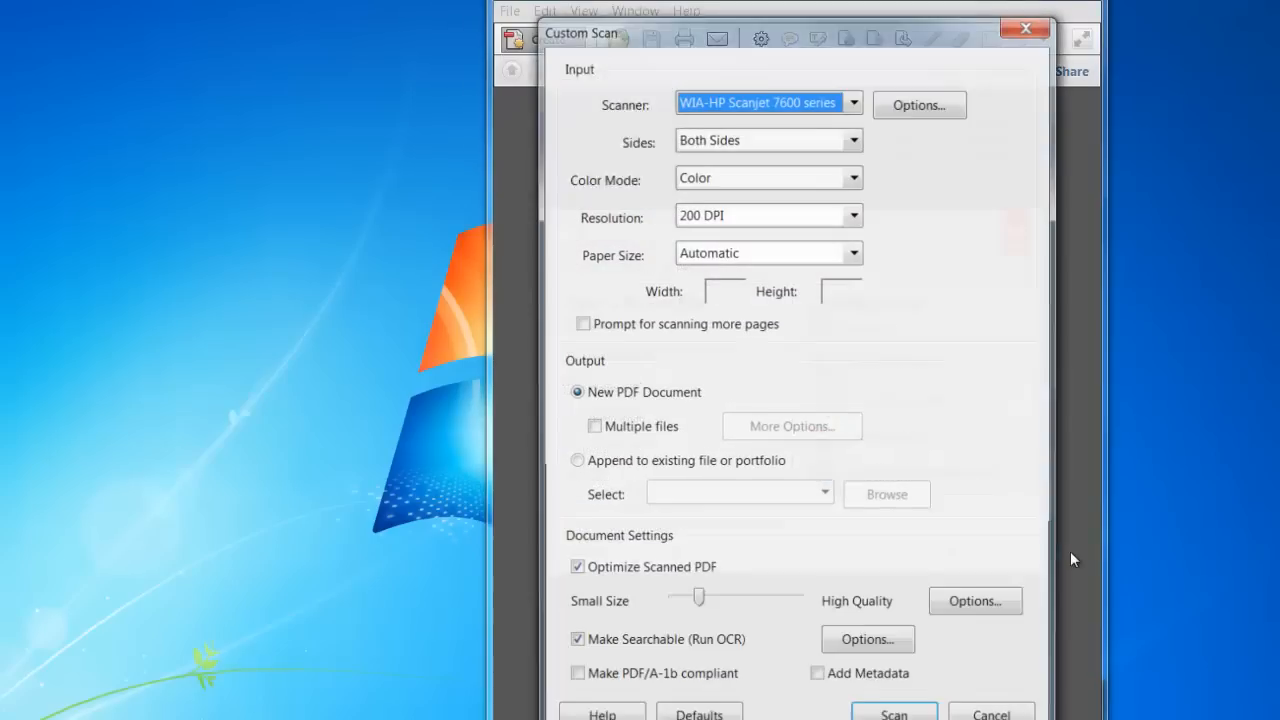
{"action": "left_click", "coordinate": [854, 102]}
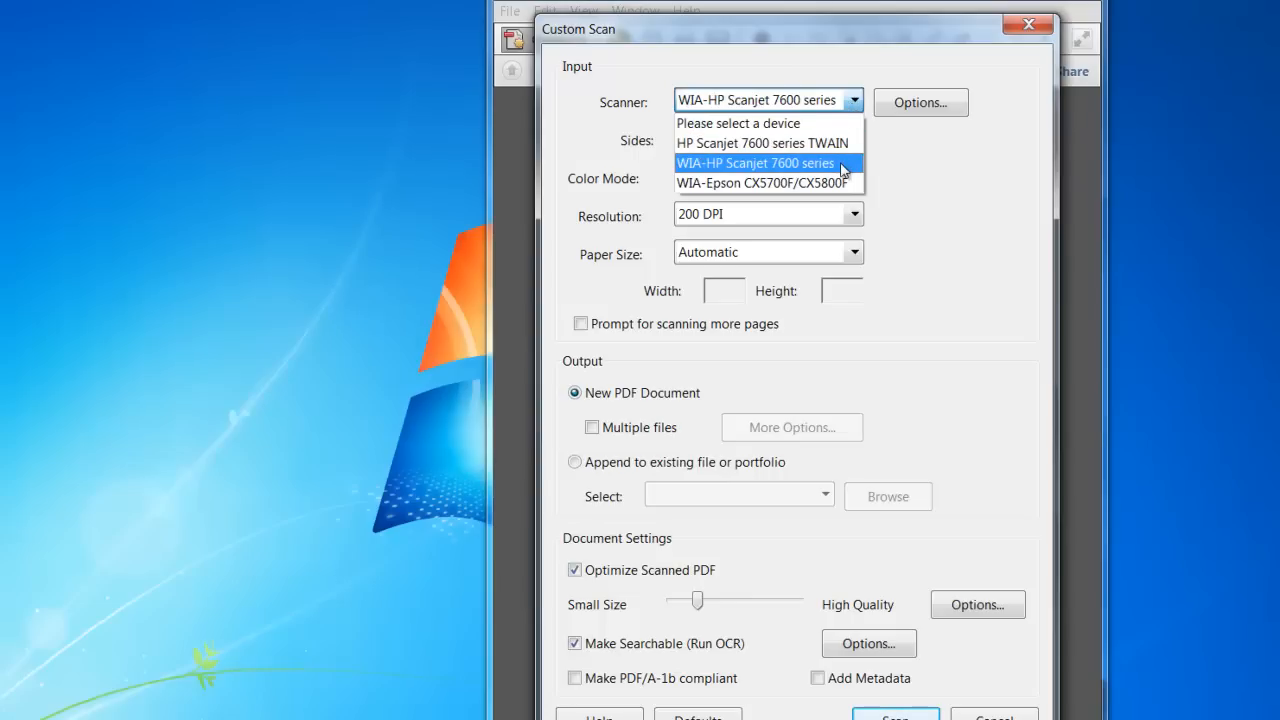
{"action": "left_click", "coordinate": [830, 143]}
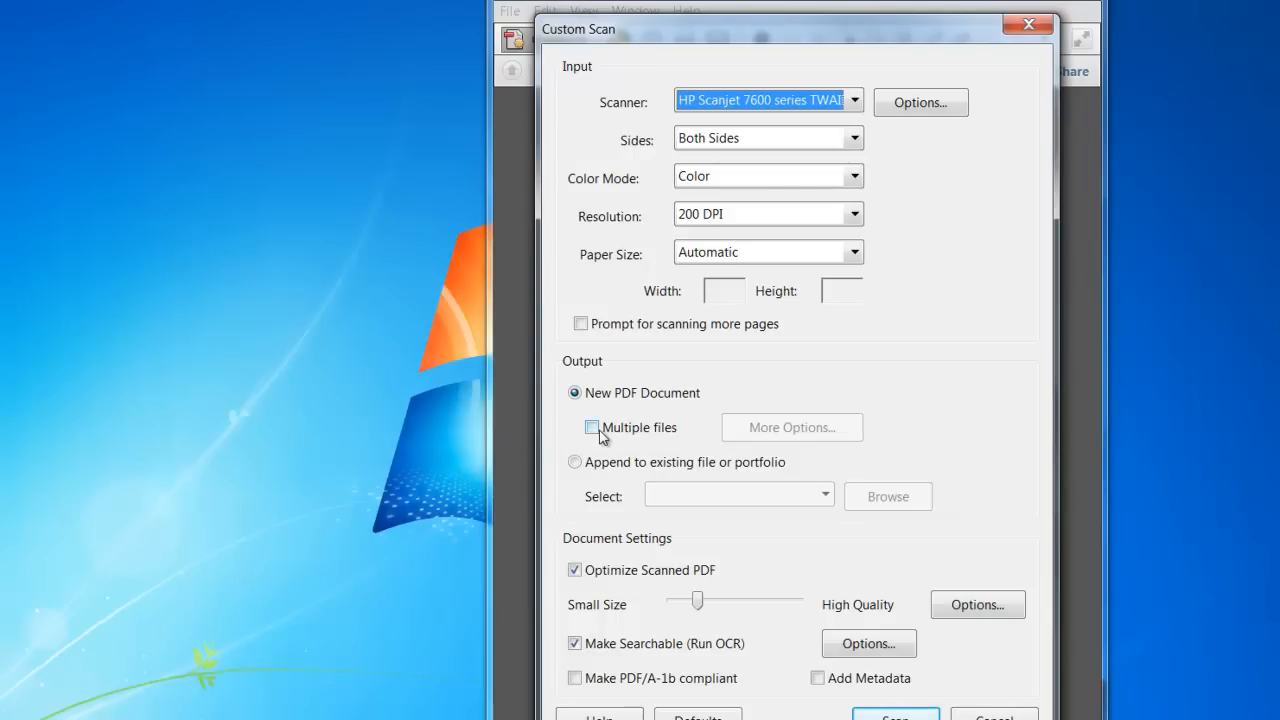
{"action": "left_click", "coordinate": [1028, 25]}
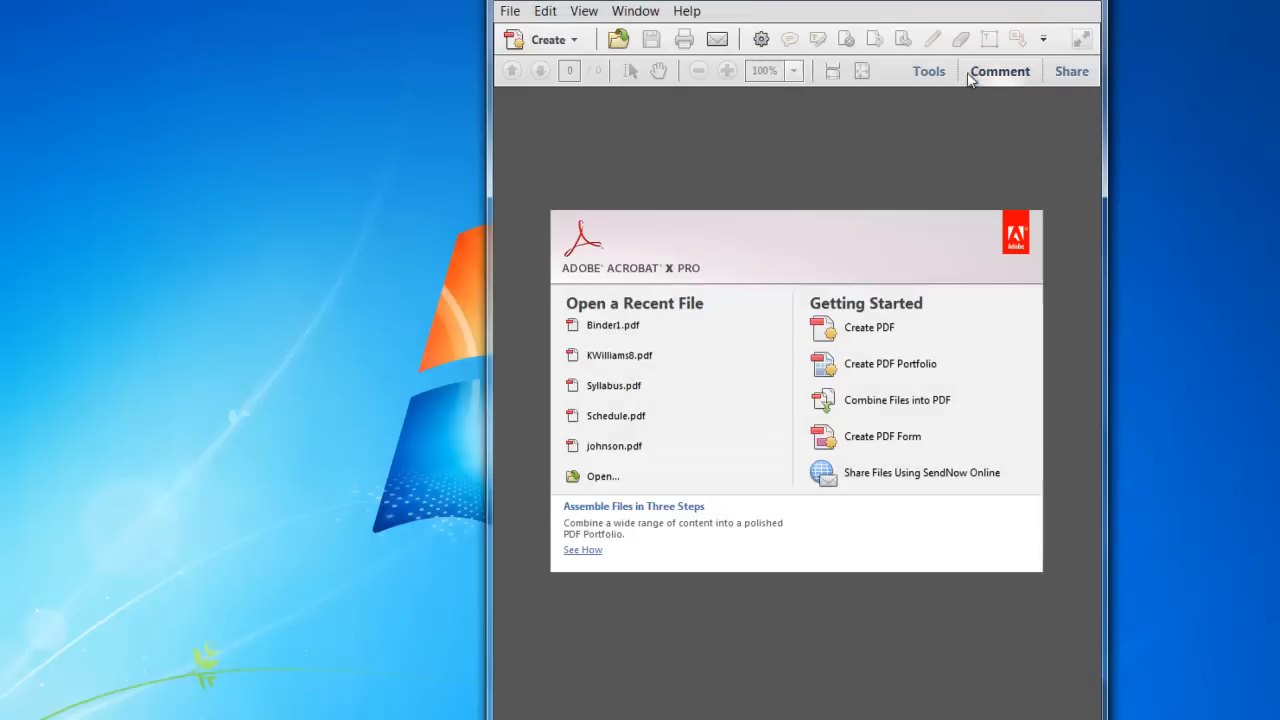
Start combining files into a single PDF and open the Math Bridge folder inside Summer 2012 beside the Combine Files dialog
{"action": "left_click", "coordinate": [579, 45]}
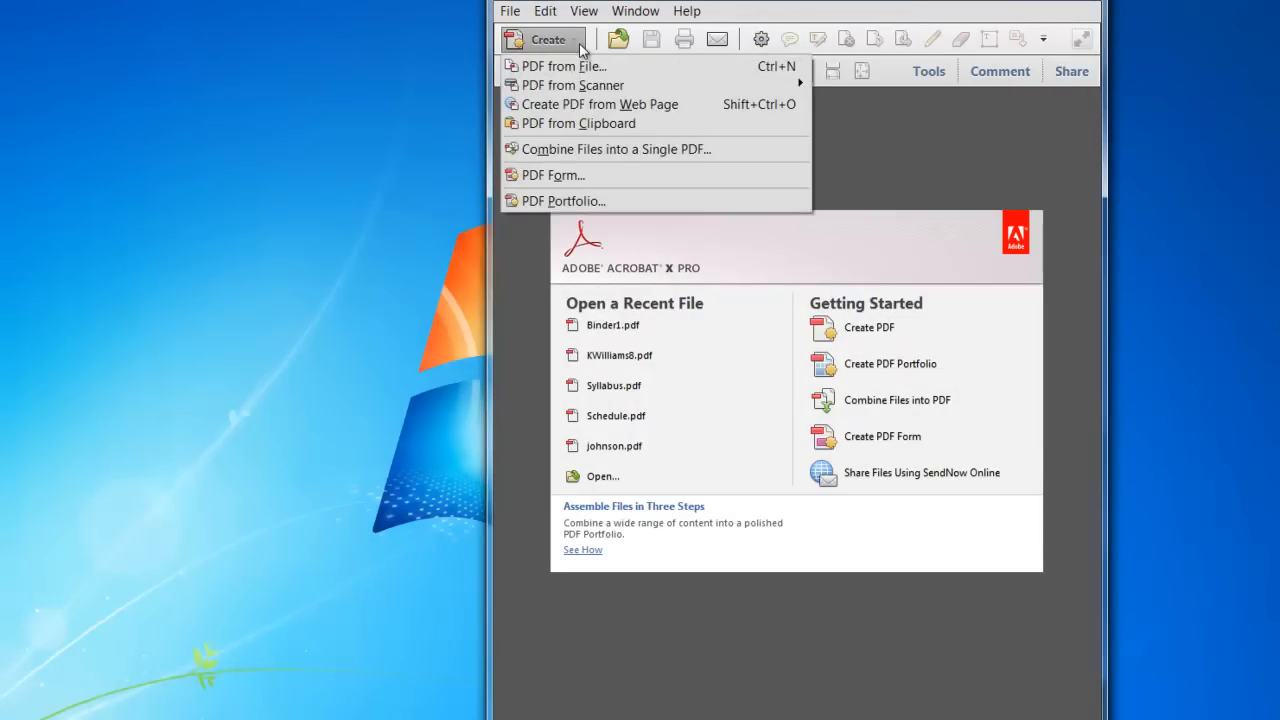
{"action": "left_click", "coordinate": [613, 150]}
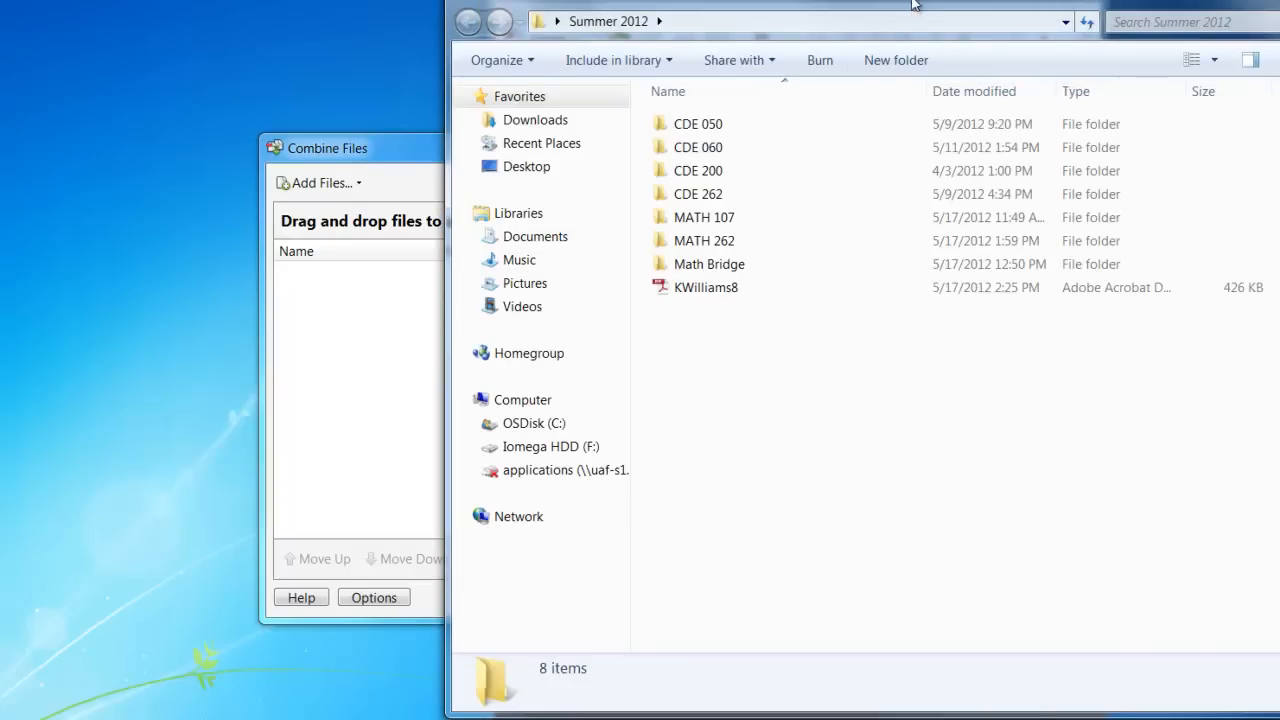
{"action": "left_click_drag", "start_coordinate": [912, 5], "coordinate": [1149, 127]}
{"action": "left_click", "coordinate": [986, 412]}
{"action": "double_click", "coordinate": [986, 412]}
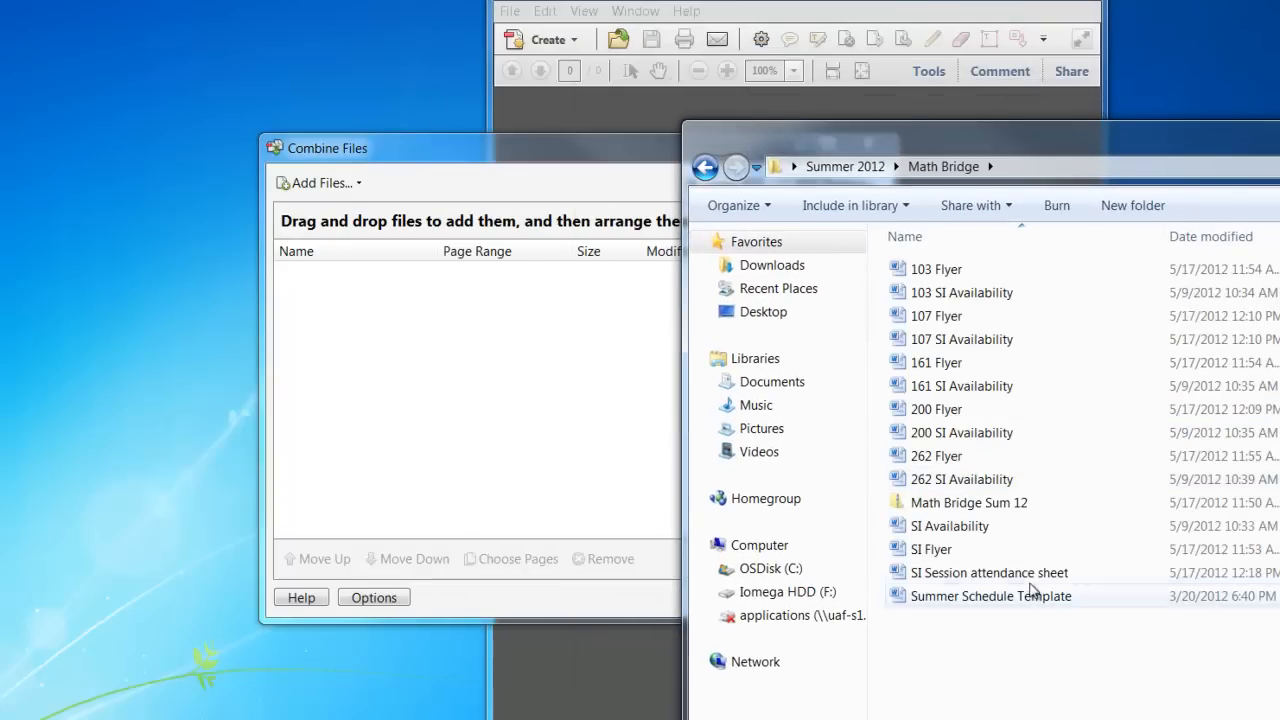
Add 200 Flyer, 161 Flyer and 107 Flyer from the Math Bridge folder and combine them into a single PDF
{"action": "left_click", "coordinate": [930, 418]}
{"action": "left_click_drag", "start_coordinate": [930, 418], "coordinate": [460, 392]}
{"action": "left_click_drag", "start_coordinate": [955, 368], "coordinate": [610, 340]}
{"action": "left_click_drag", "start_coordinate": [1022, 314], "coordinate": [477, 449]}
{"action": "left_click", "coordinate": [556, 345]}
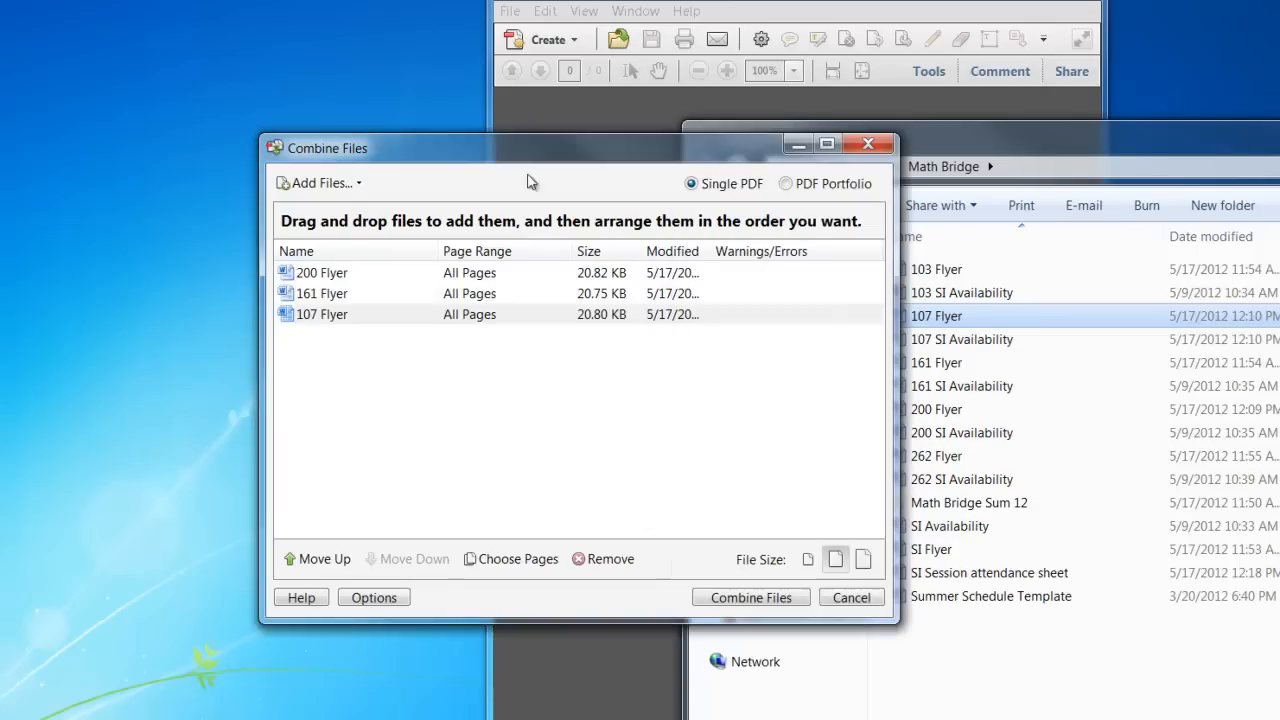
{"action": "left_click", "coordinate": [745, 598]}
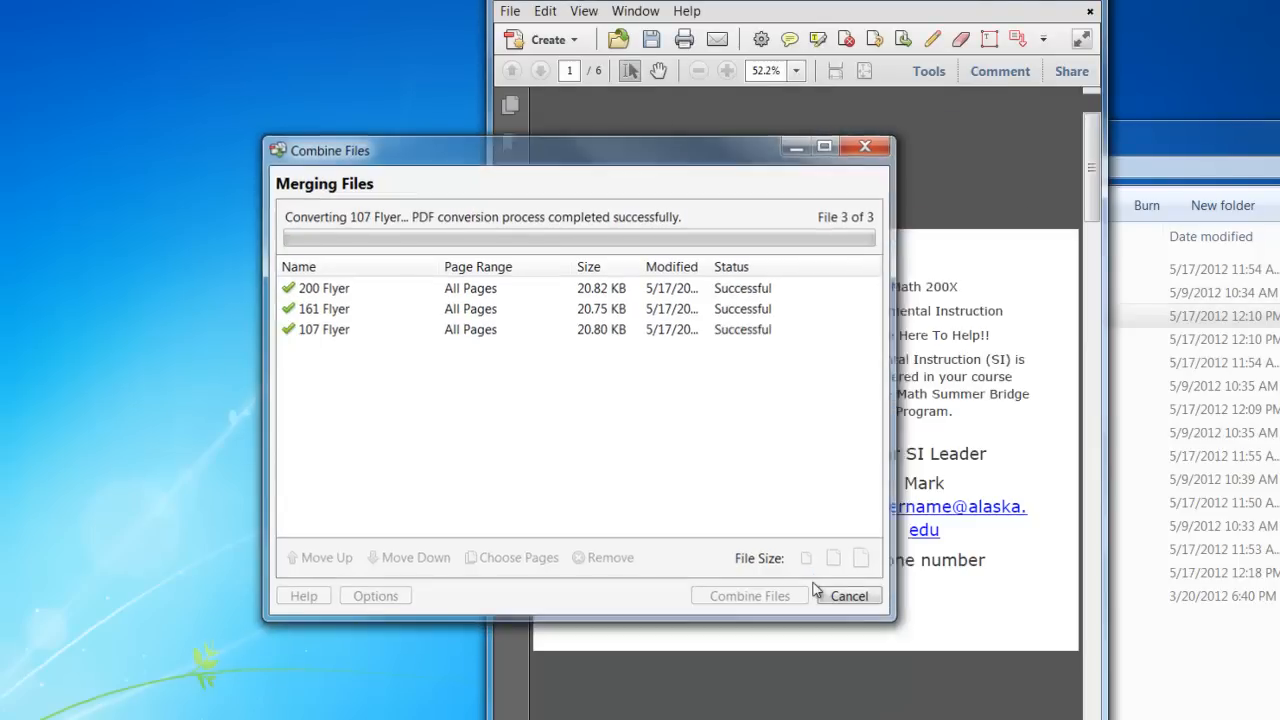
Reorder the combined PDF's page thumbnails so the three "You Have Questions?" pages come first, followed by the 200, 161 and 107 flyer pages
{"action": "scroll", "coordinate": [866, 544], "scroll_direction": "down", "scroll_amount": 5}
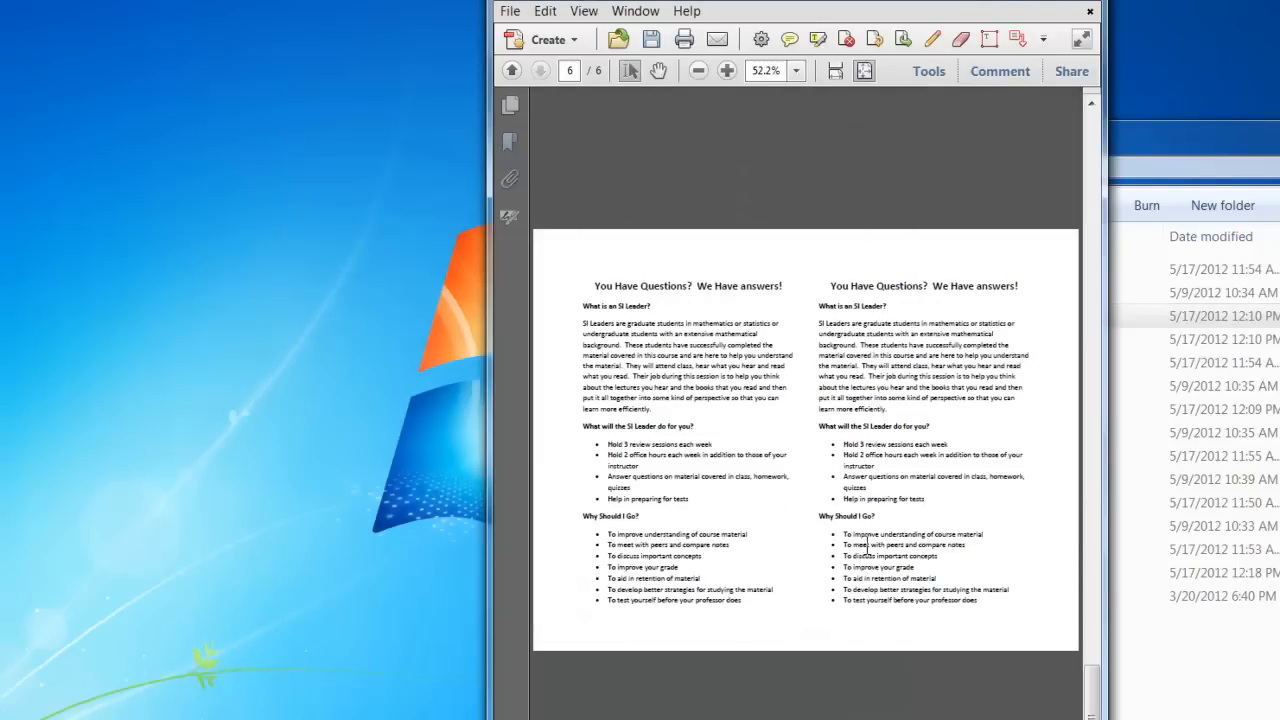
{"action": "scroll", "coordinate": [866, 544], "scroll_direction": "up", "scroll_amount": 3}
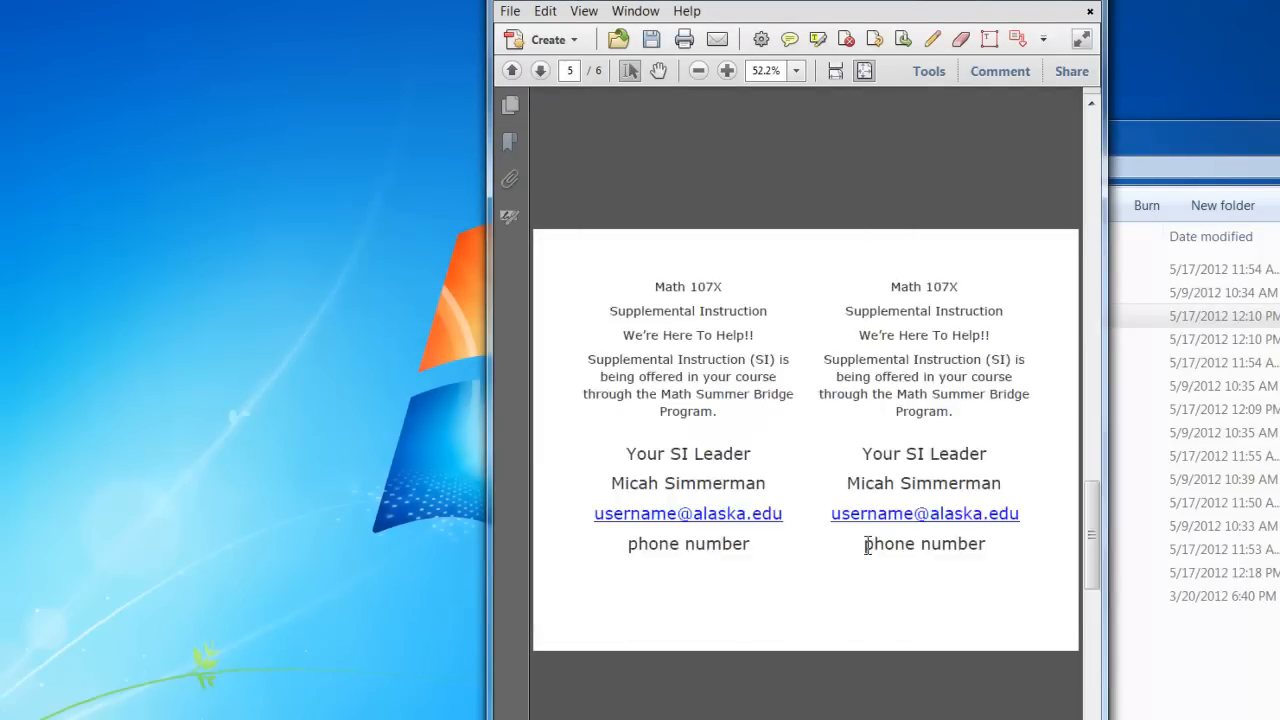
{"action": "scroll", "coordinate": [868, 546], "scroll_direction": "down", "scroll_amount": 2}
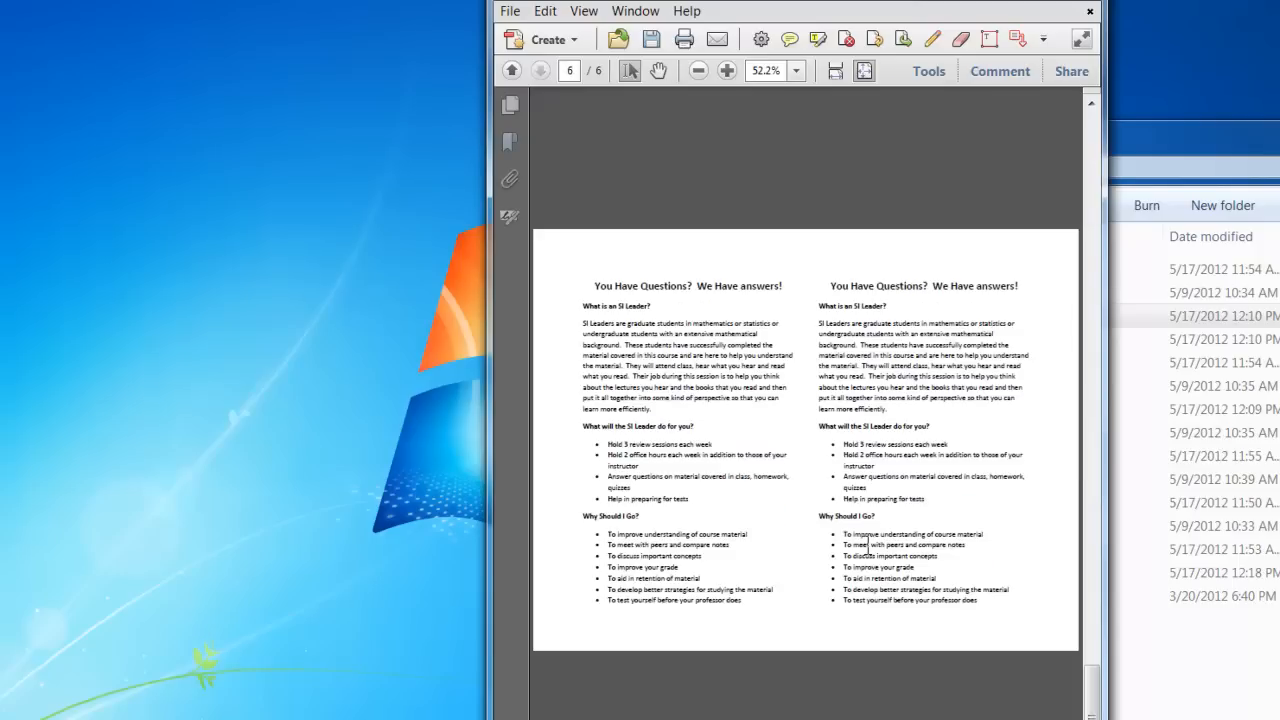
{"action": "left_click", "coordinate": [511, 106]}
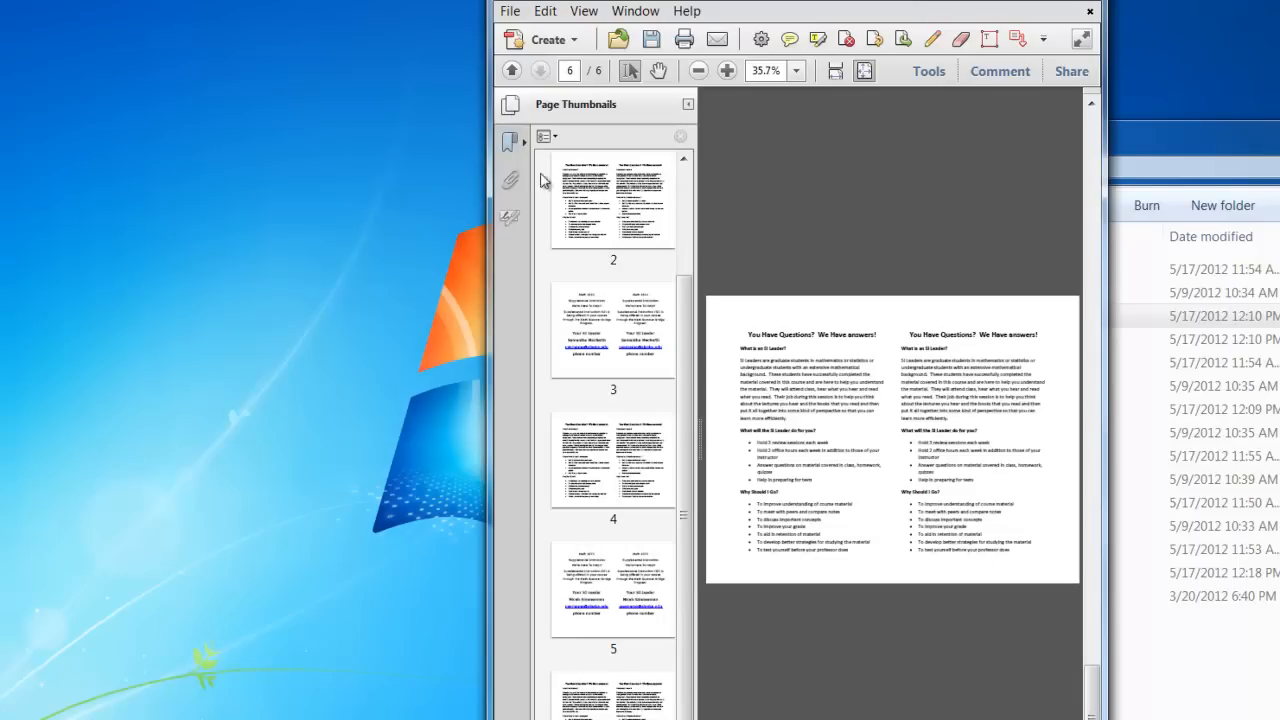
{"action": "left_click_drag", "start_coordinate": [638, 350], "coordinate": [663, 371]}
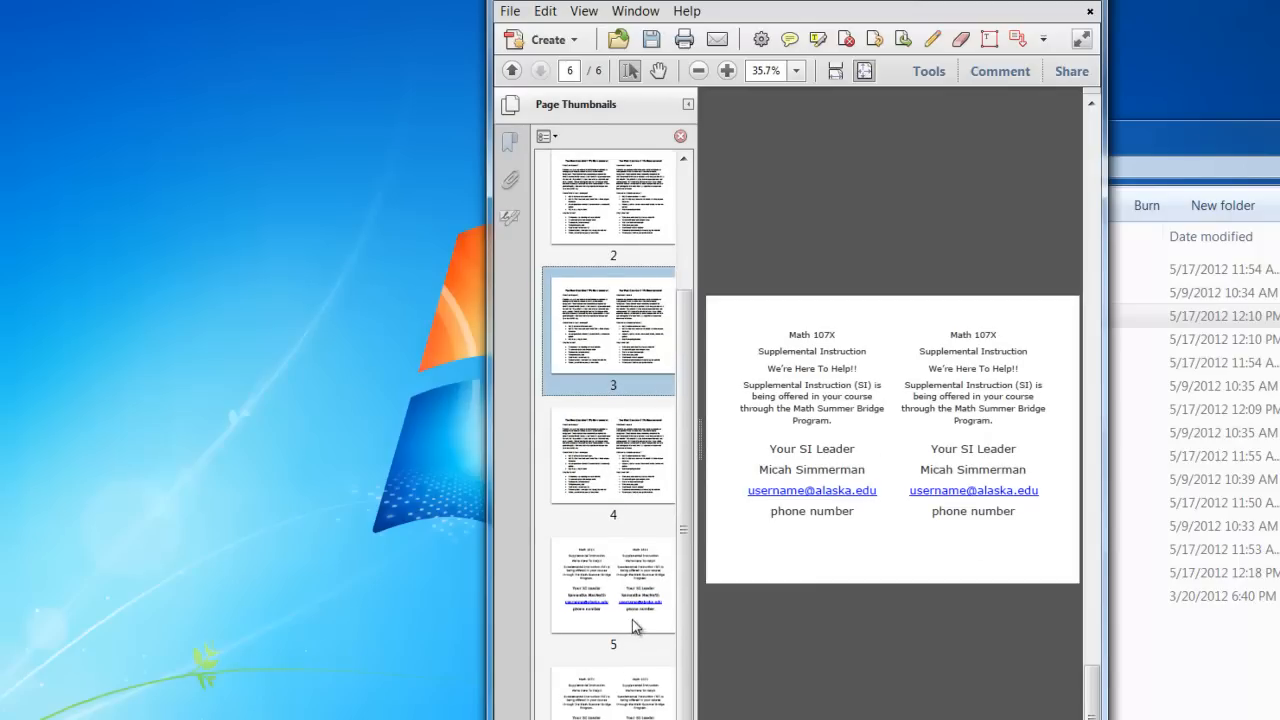
{"action": "scroll", "coordinate": [688, 528], "scroll_direction": "up", "scroll_amount": 3}
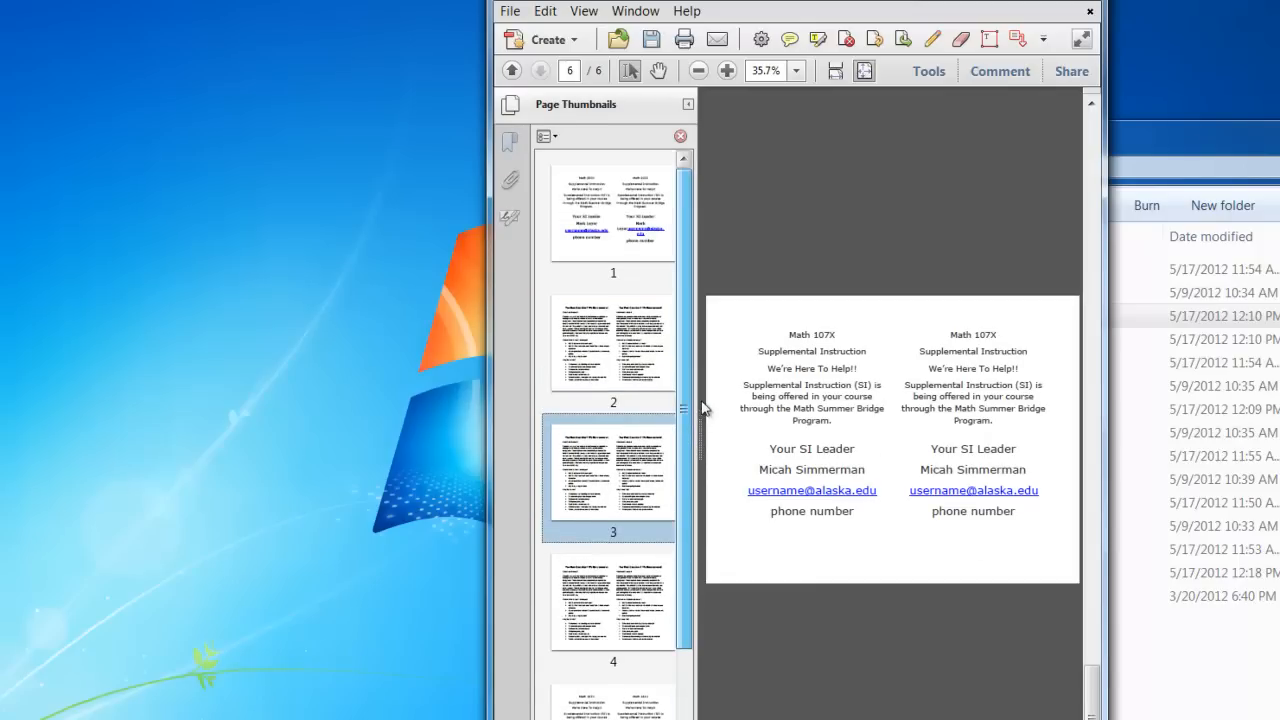
{"action": "left_click_drag", "start_coordinate": [614, 206], "coordinate": [608, 676]}
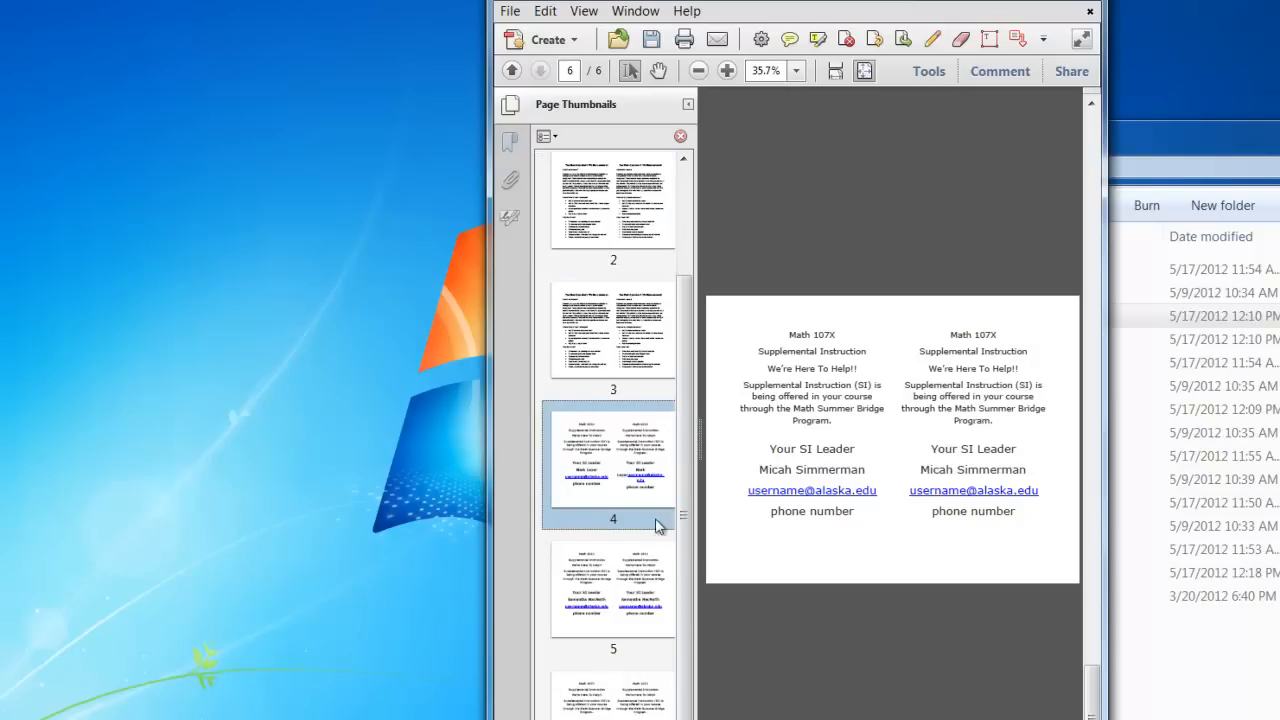
Open the save dialog for the combined PDF, cancel it, and close the PDF without saving the changes
{"action": "left_click", "coordinate": [651, 39]}
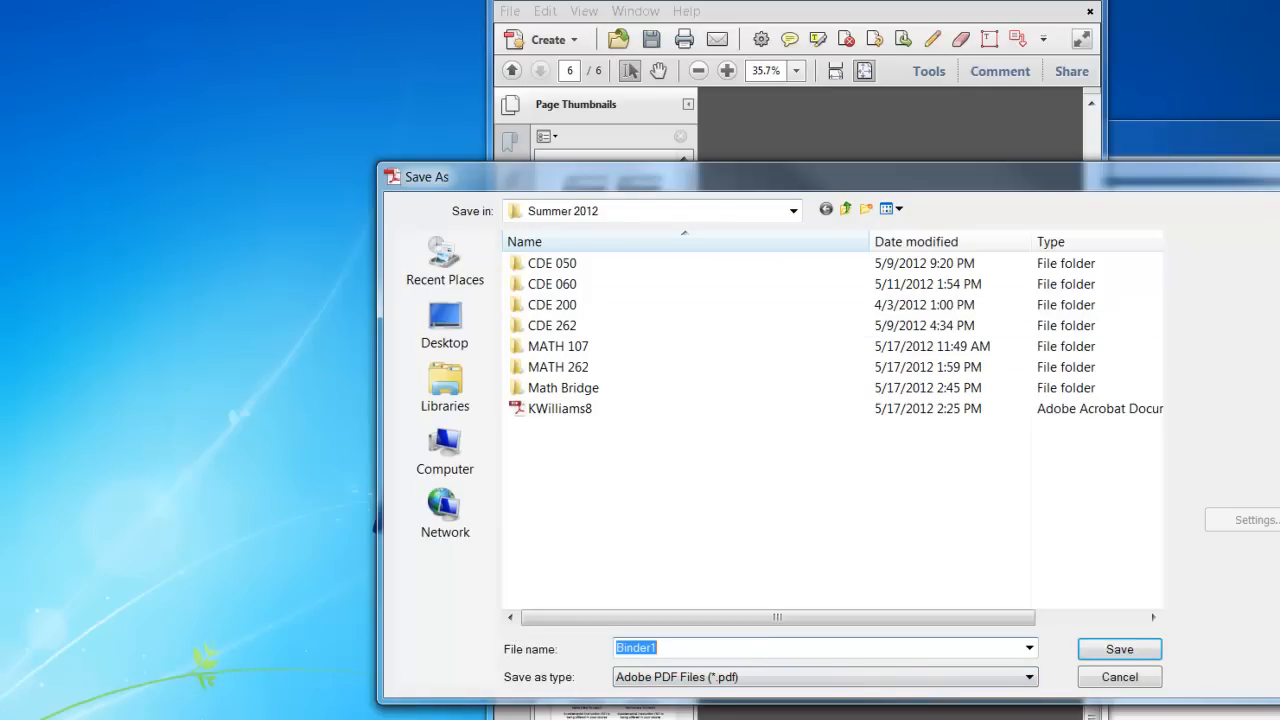
{"action": "key", "text": "Escape"}
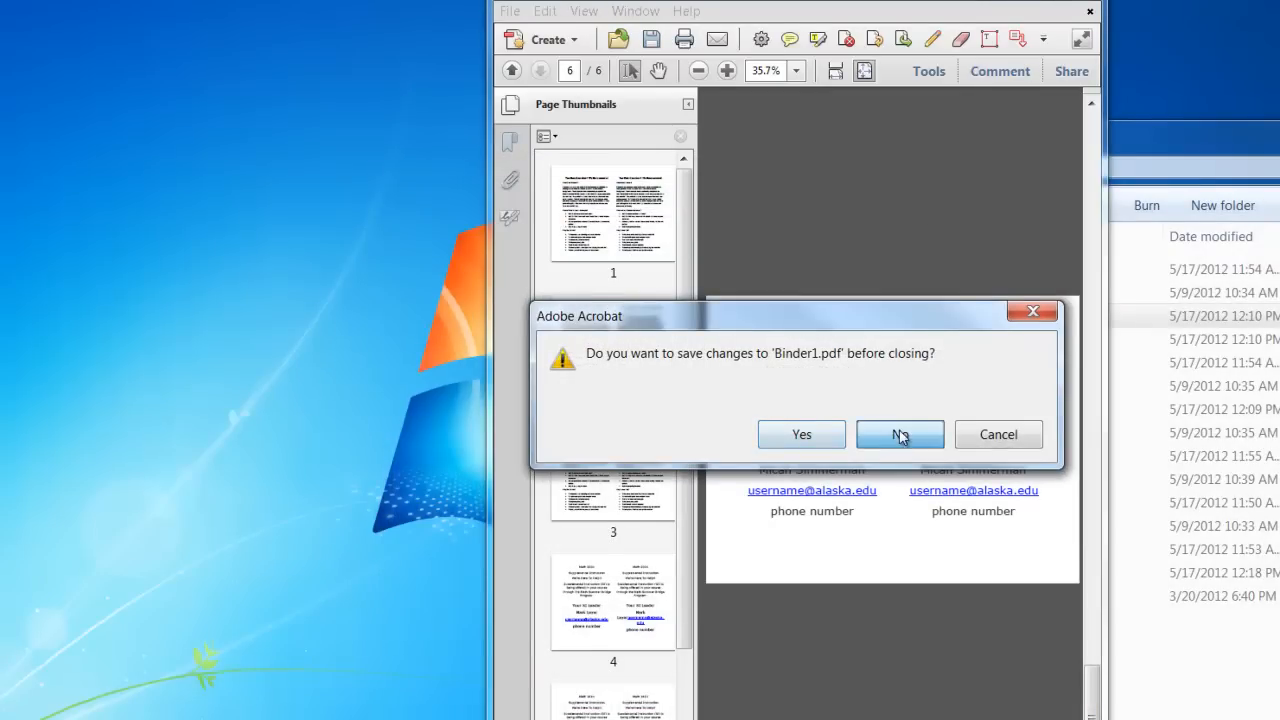
{"action": "left_click", "coordinate": [898, 437]}
{"action": "left_click_drag", "start_coordinate": [1017, 155], "coordinate": [470, 13]}
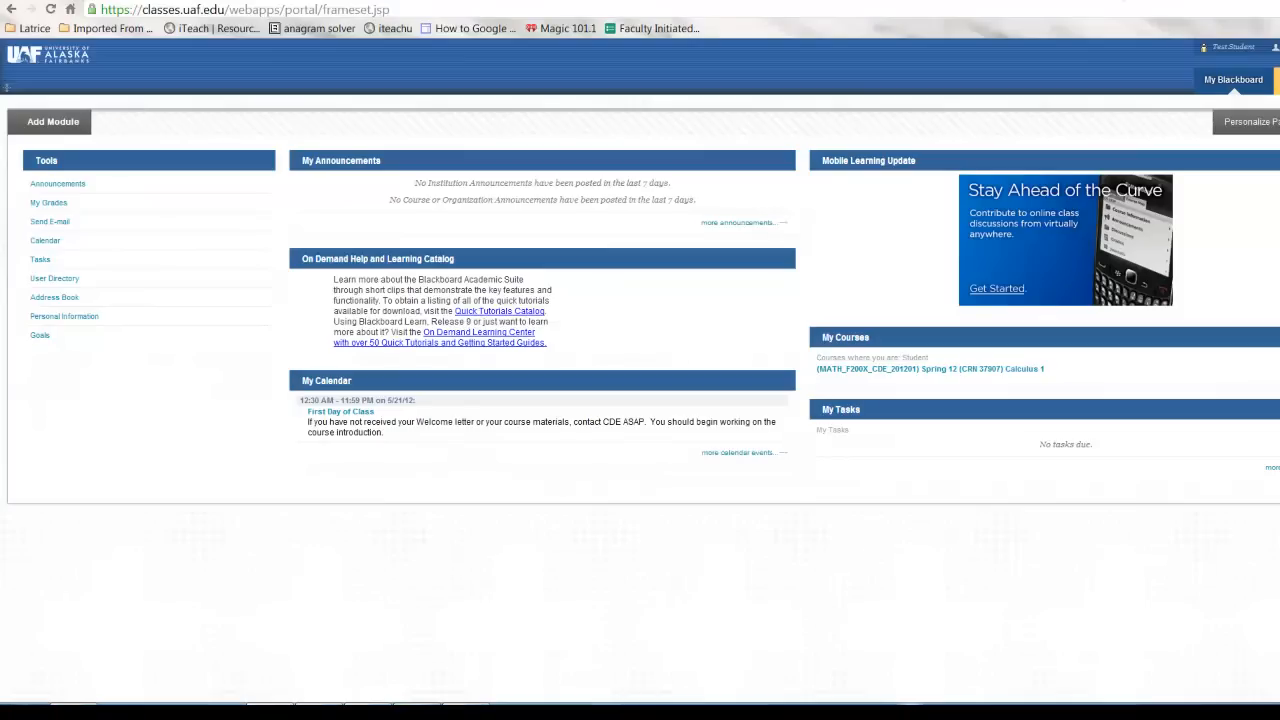
Search the web for "pdf mergers" in a new Chrome tab and look through the results for free PDF merging tools
{"action": "left_click", "coordinate": [235, 0]}
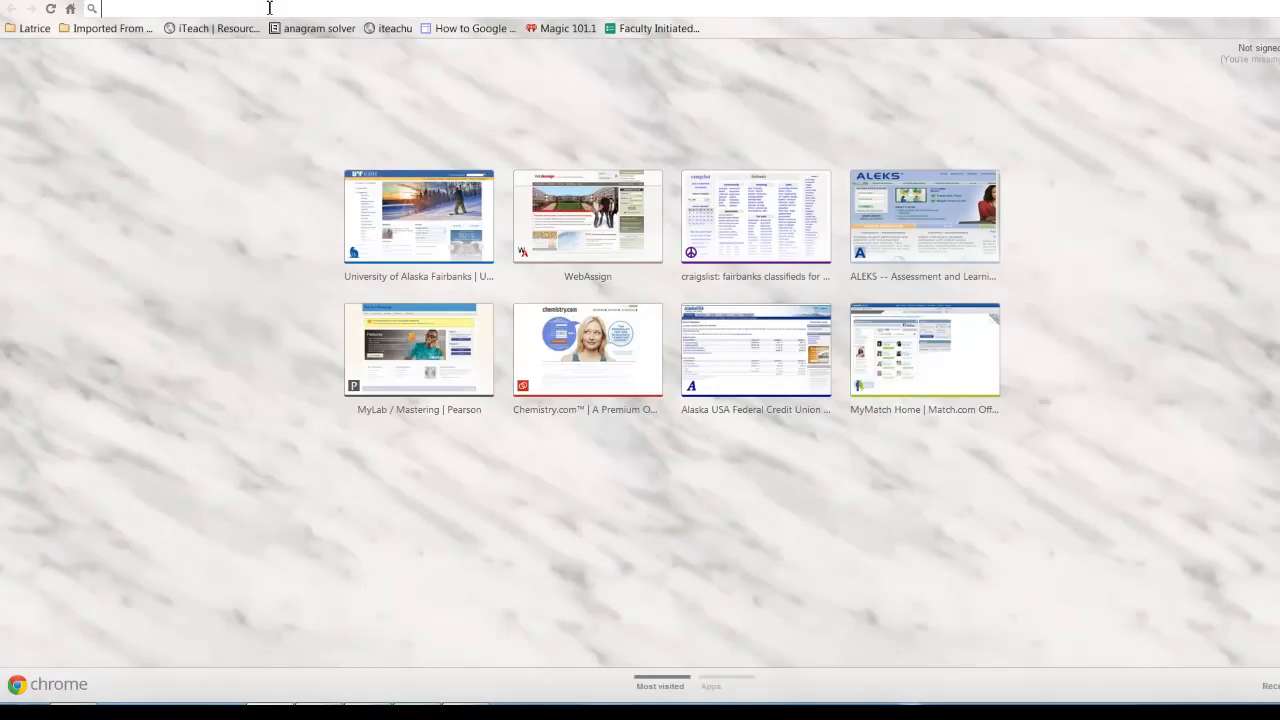
{"action": "type", "text": "p"}
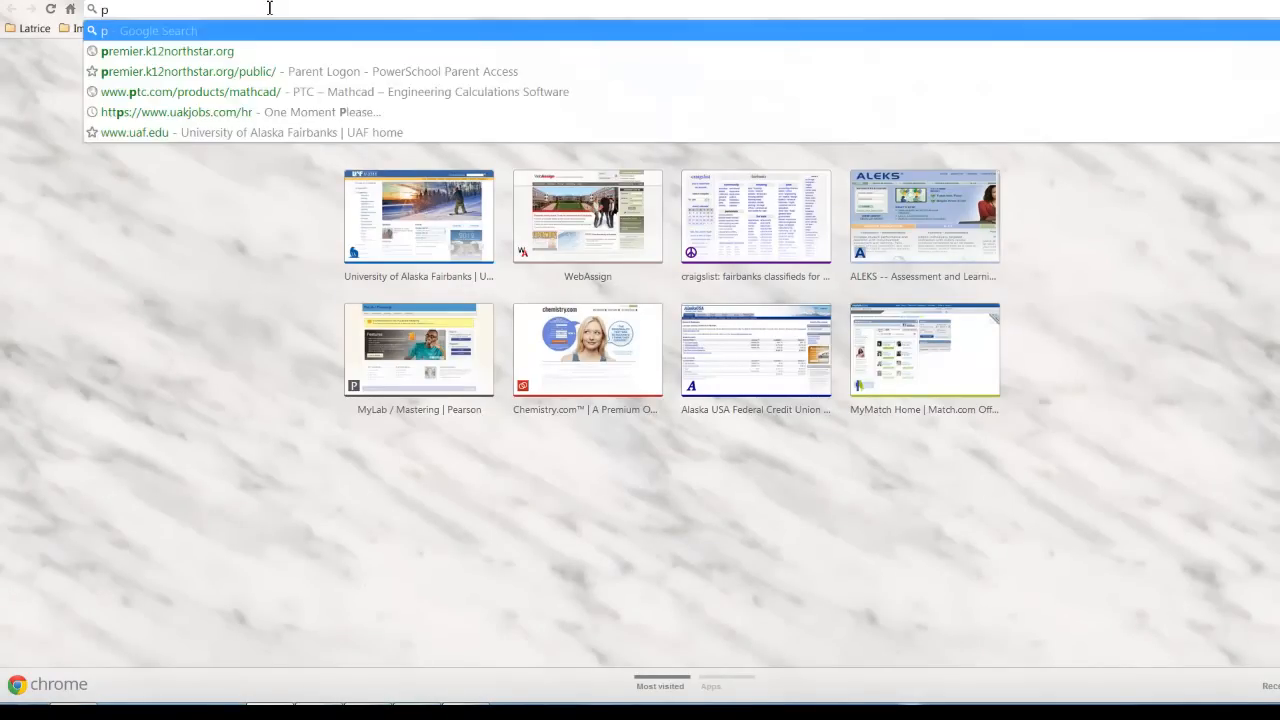
{"action": "type", "text": "df mergers"}
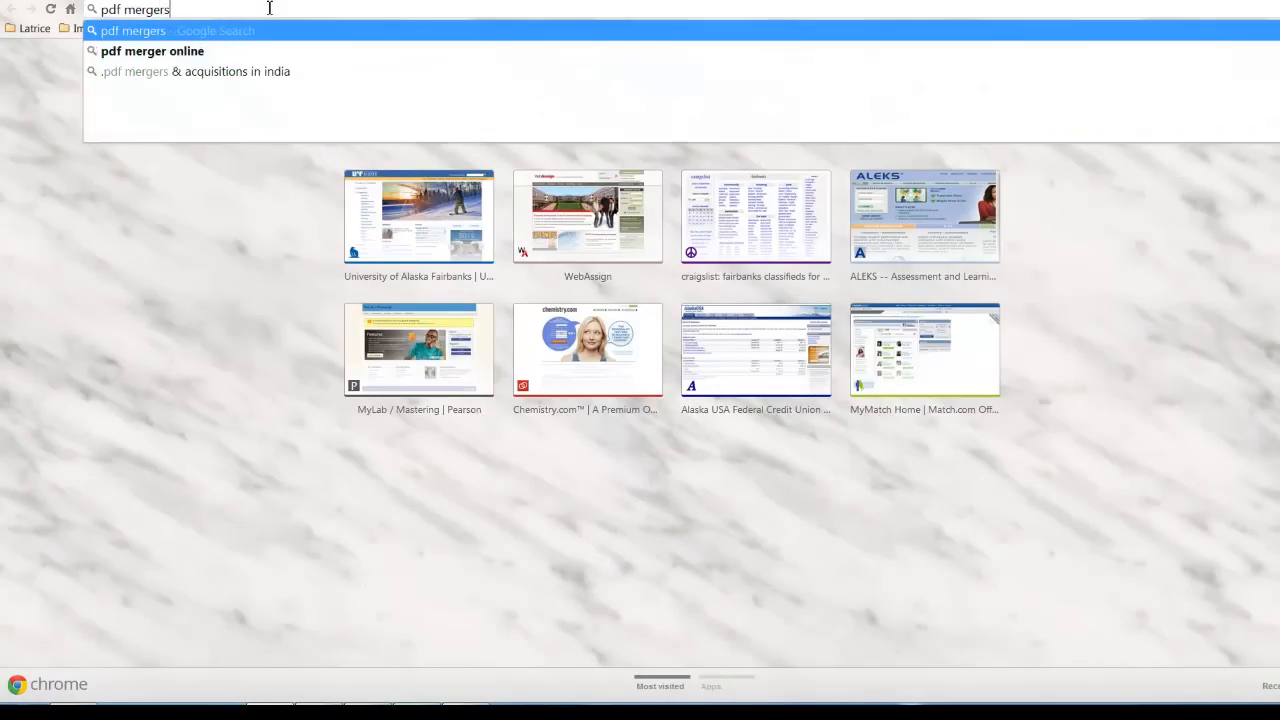
{"action": "key", "text": "Return"}
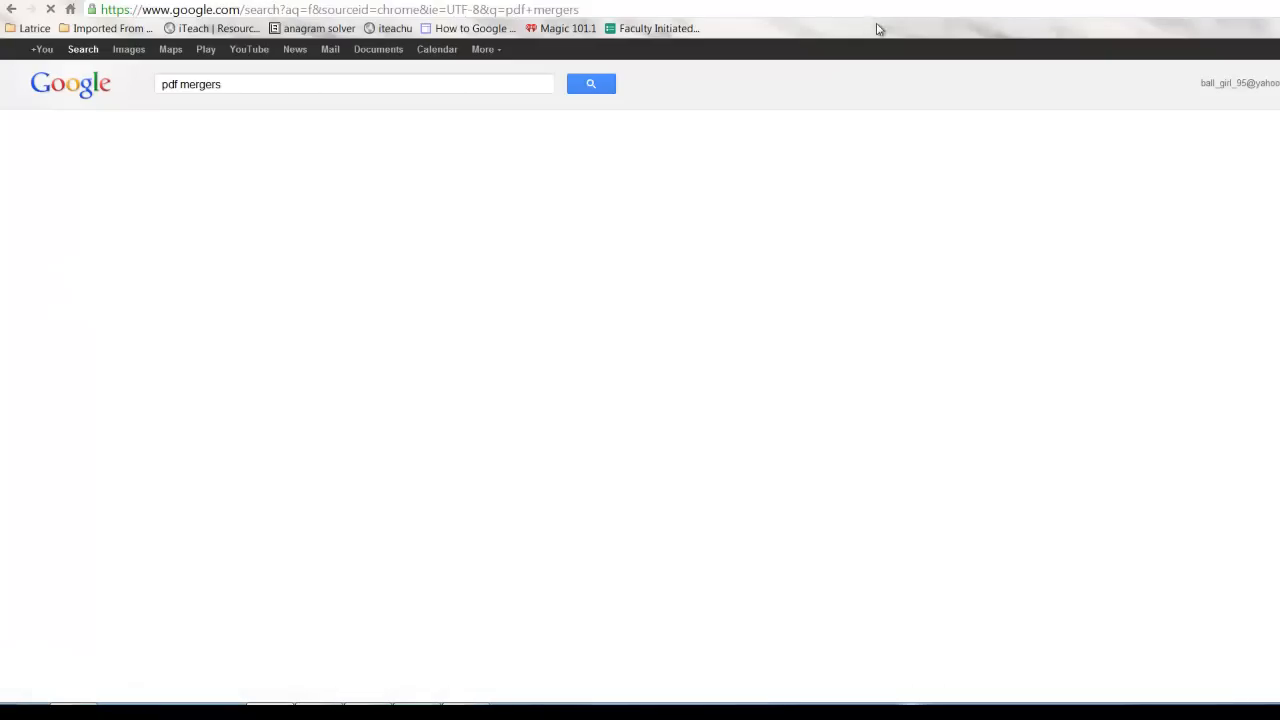
{"action": "scroll", "coordinate": [669, 385], "scroll_direction": "down", "scroll_amount": 1}
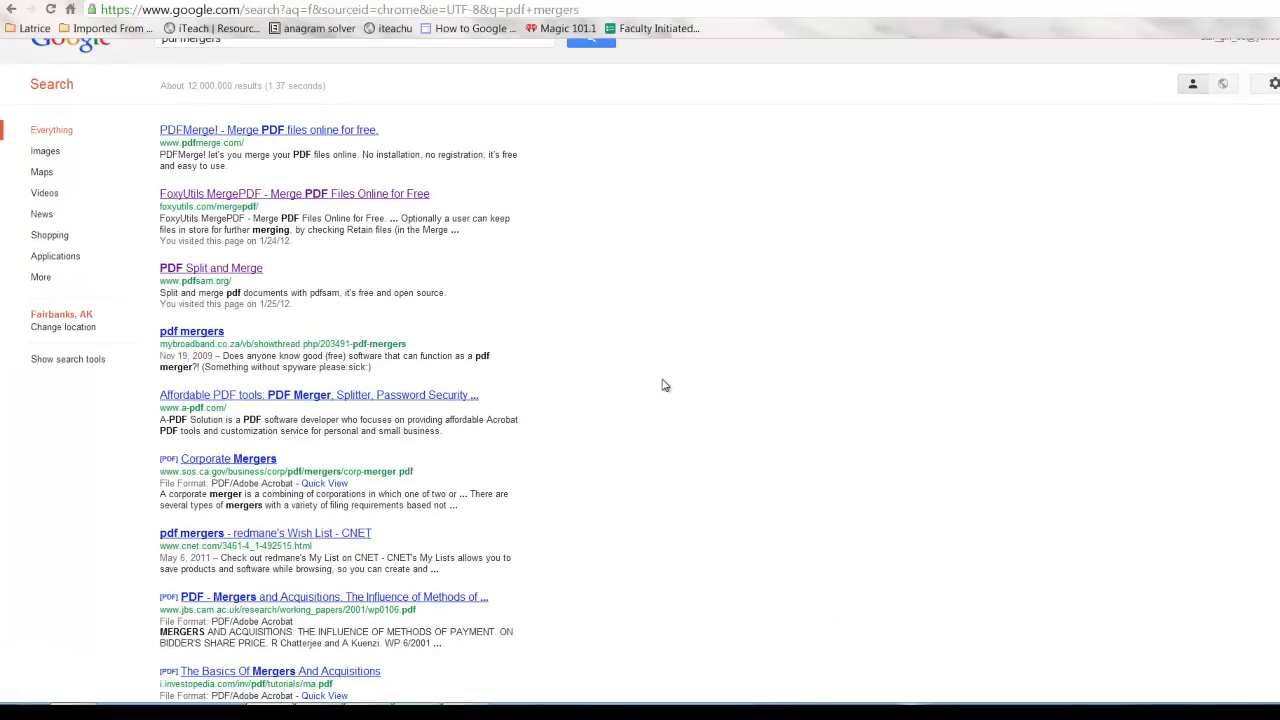
{"action": "scroll", "coordinate": [652, 400], "scroll_direction": "down", "scroll_amount": 1}
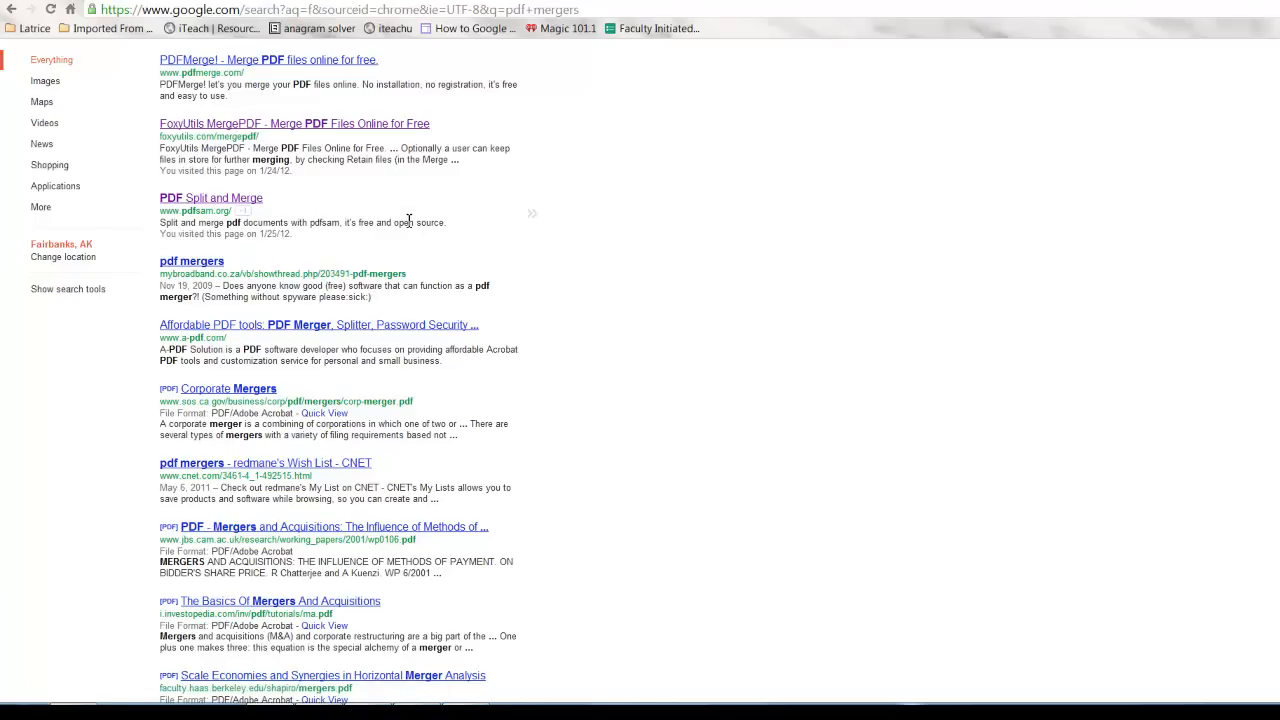
{"action": "scroll", "coordinate": [983, 528], "scroll_direction": "down", "scroll_amount": 2}
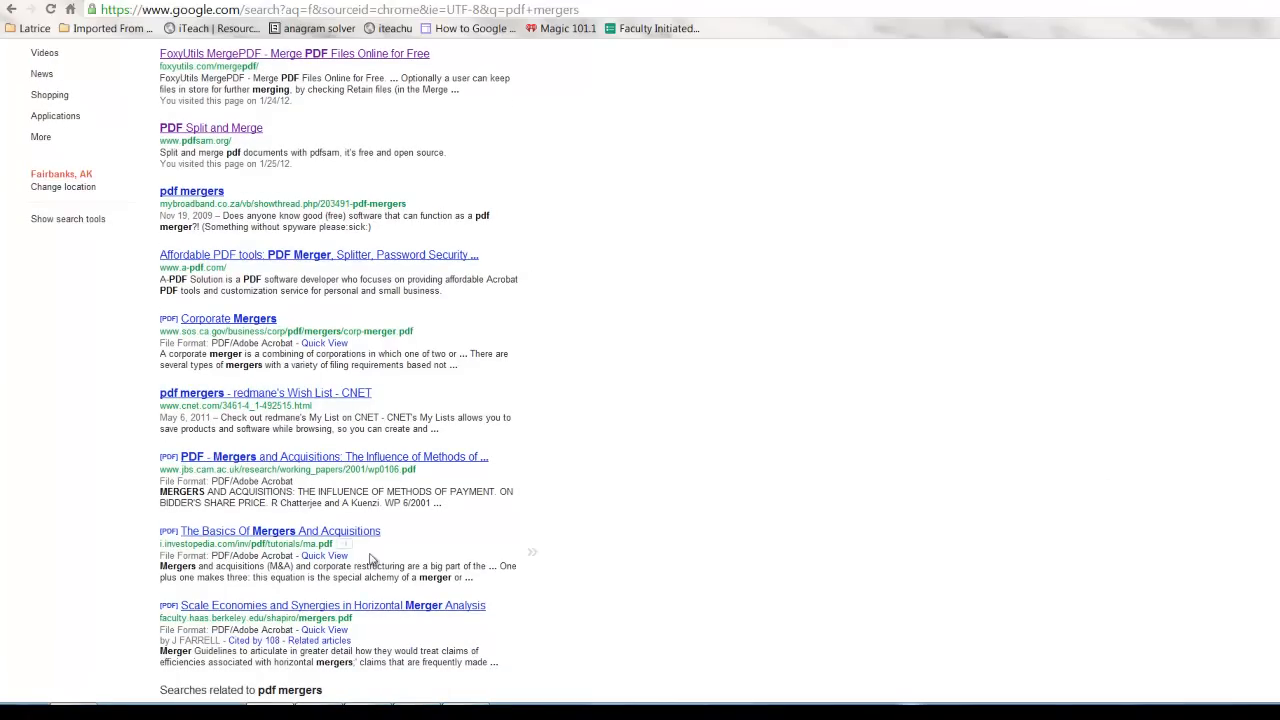
{"action": "scroll", "coordinate": [370, 558], "scroll_direction": "down", "scroll_amount": 3}
{"action": "scroll", "coordinate": [686, 531], "scroll_direction": "up", "scroll_amount": 3}
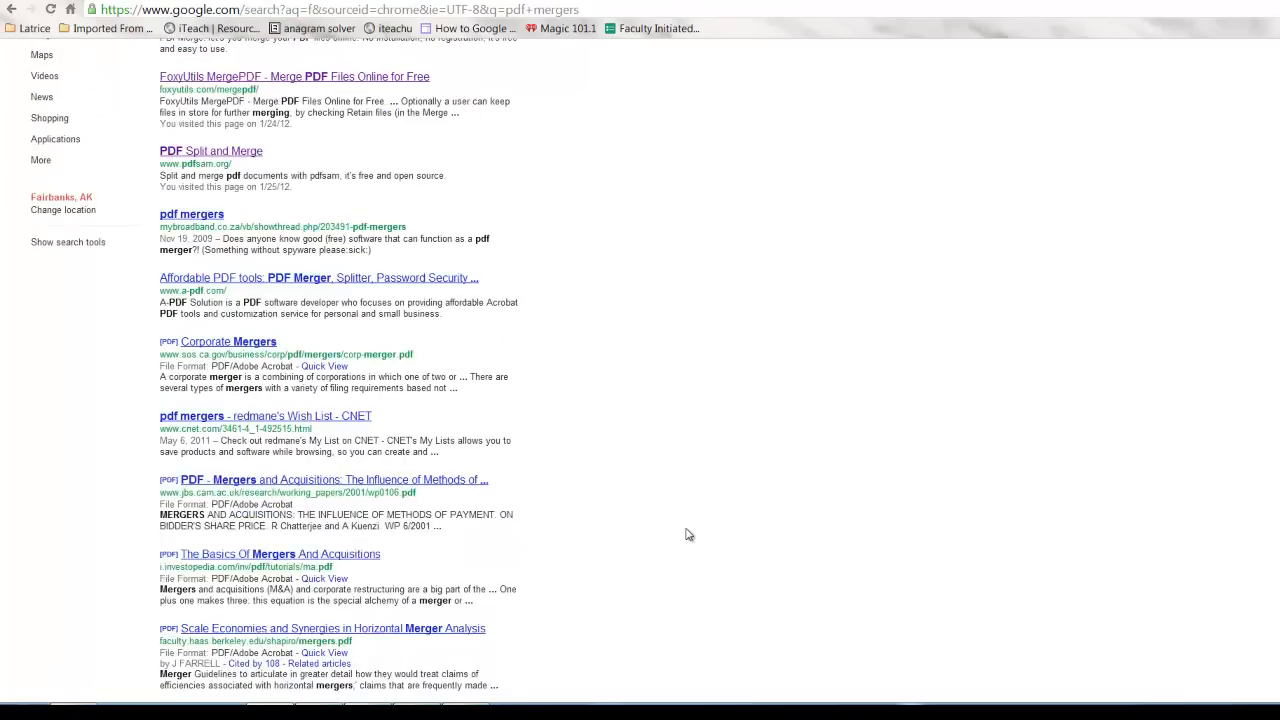
{"action": "scroll", "coordinate": [688, 535], "scroll_direction": "up", "scroll_amount": 3}
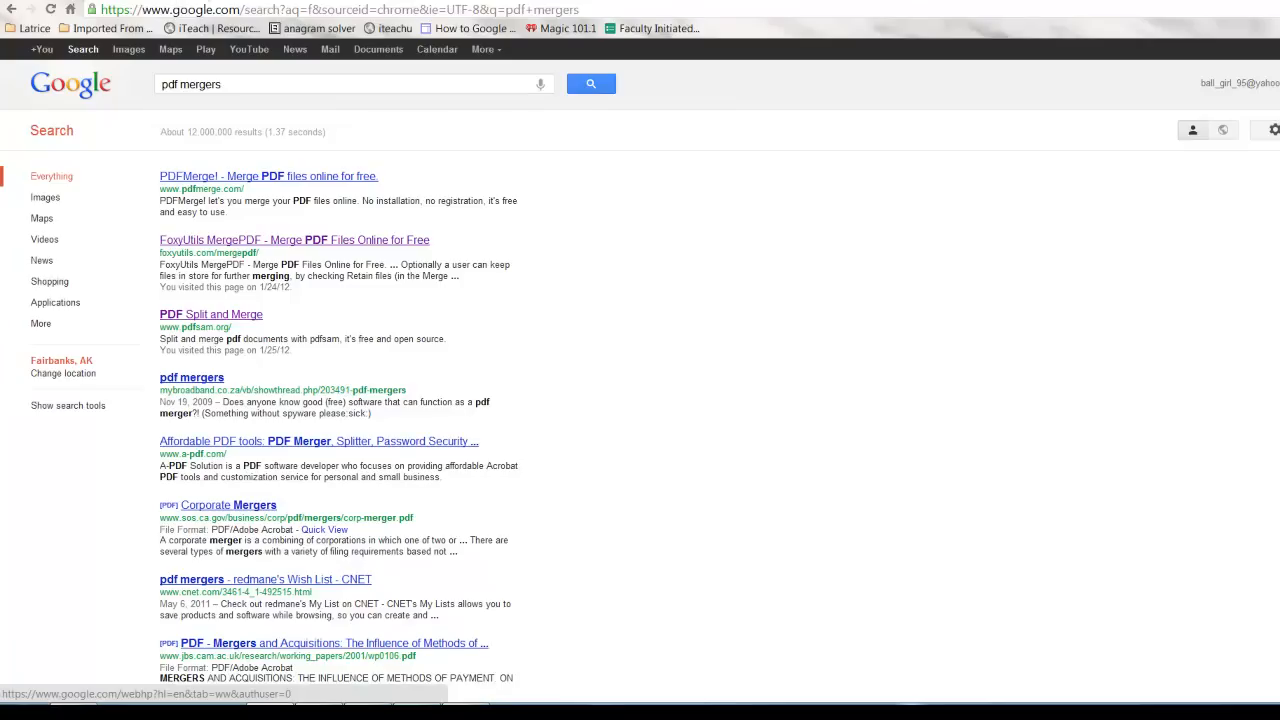
Close the search tab, put the browser away, and close the Math Bridge folder window
{"action": "left_click", "coordinate": [272, 2]}
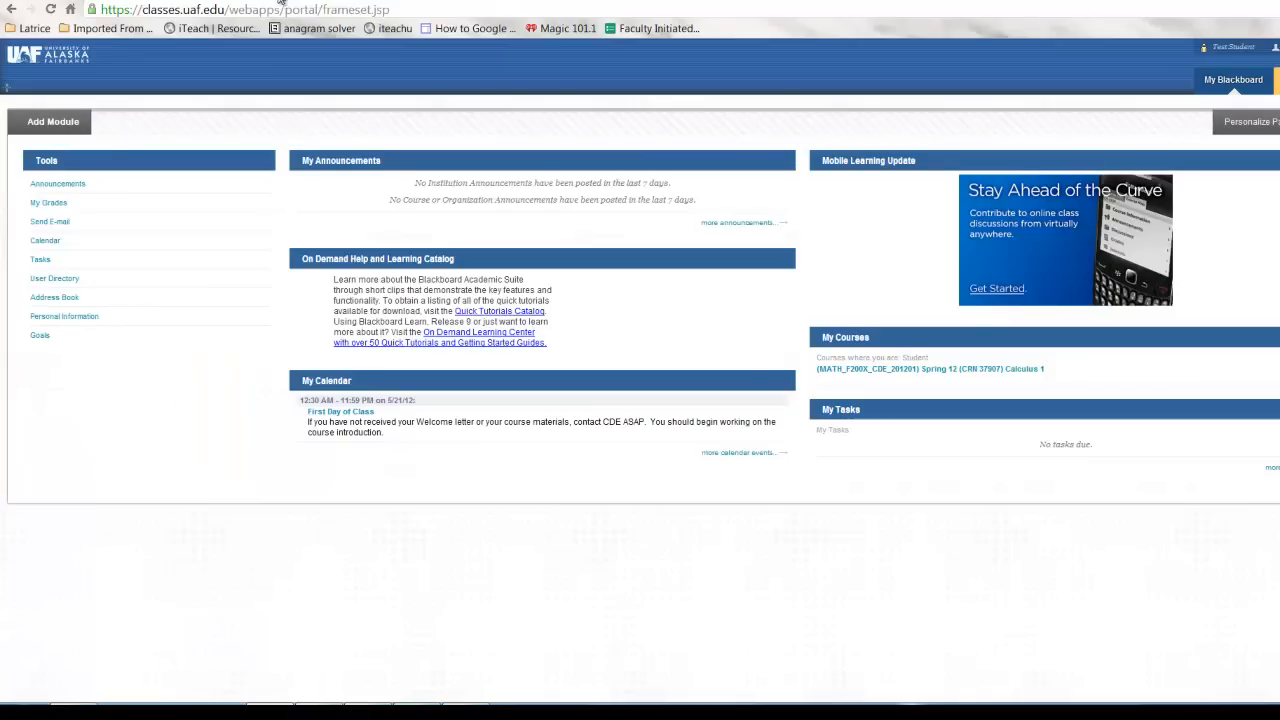
{"action": "left_click", "coordinate": [1278, 1]}
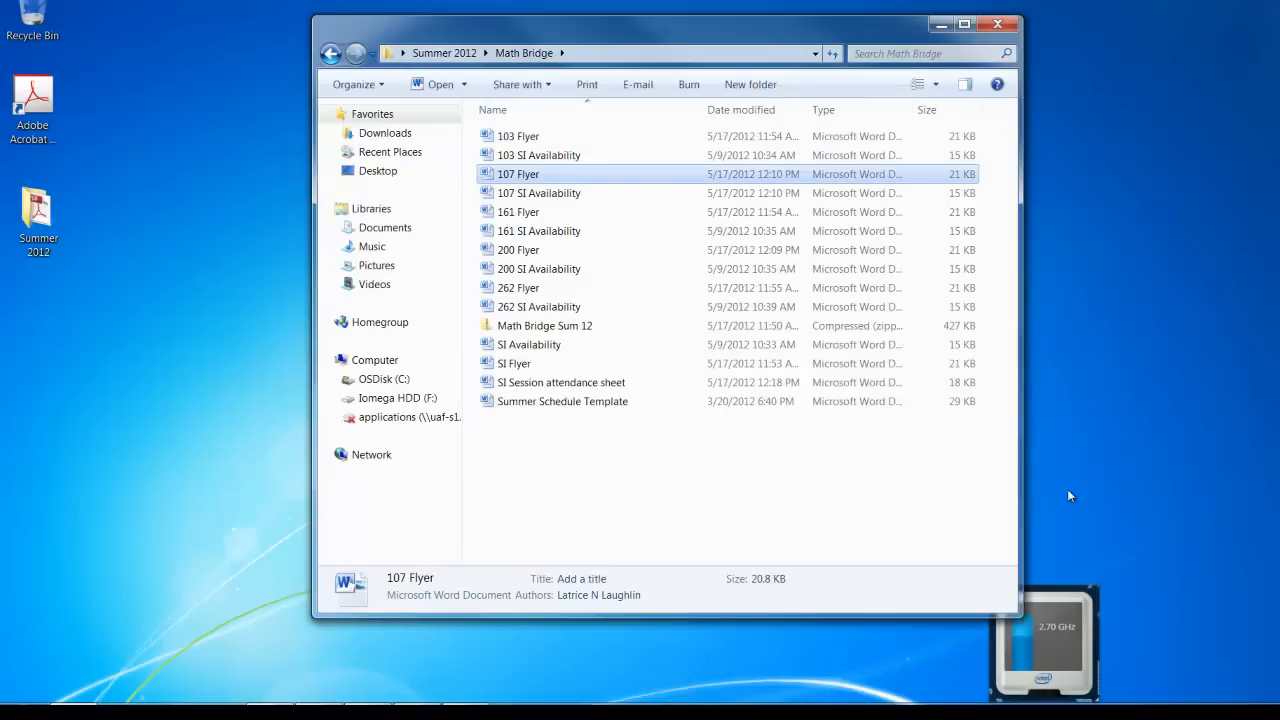
{"action": "left_click", "coordinate": [998, 25]}
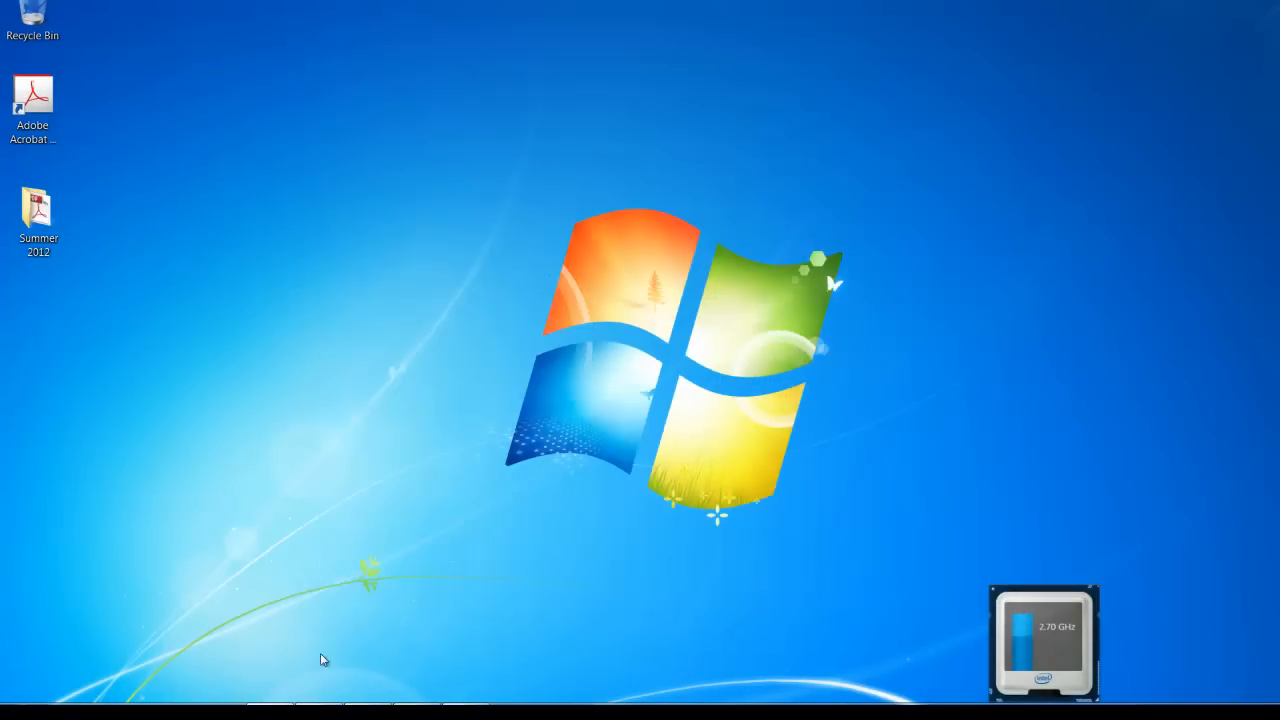
Open the scanned Lesson 8 homework PDF from the Summer 2012 desktop folder in Acrobat and enlarge it to 150%
{"action": "double_click", "coordinate": [45, 204]}
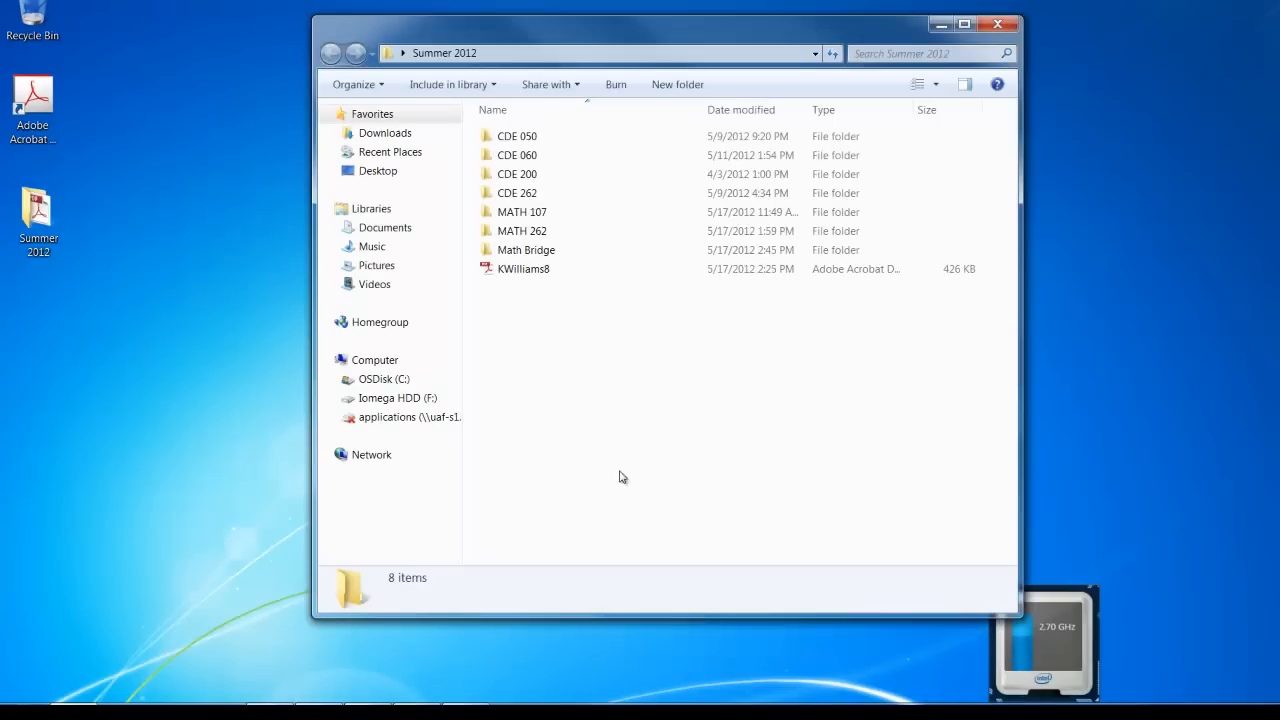
{"action": "double_click", "coordinate": [527, 270]}
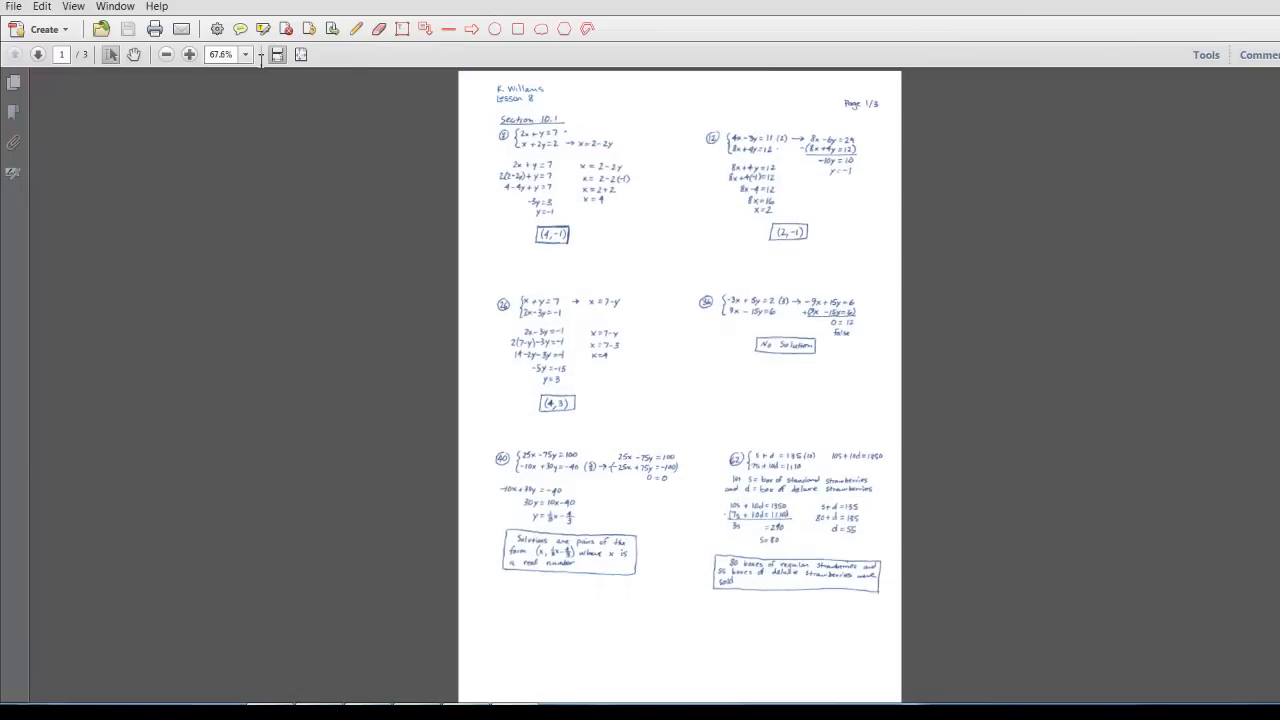
{"action": "left_click", "coordinate": [189, 55]}
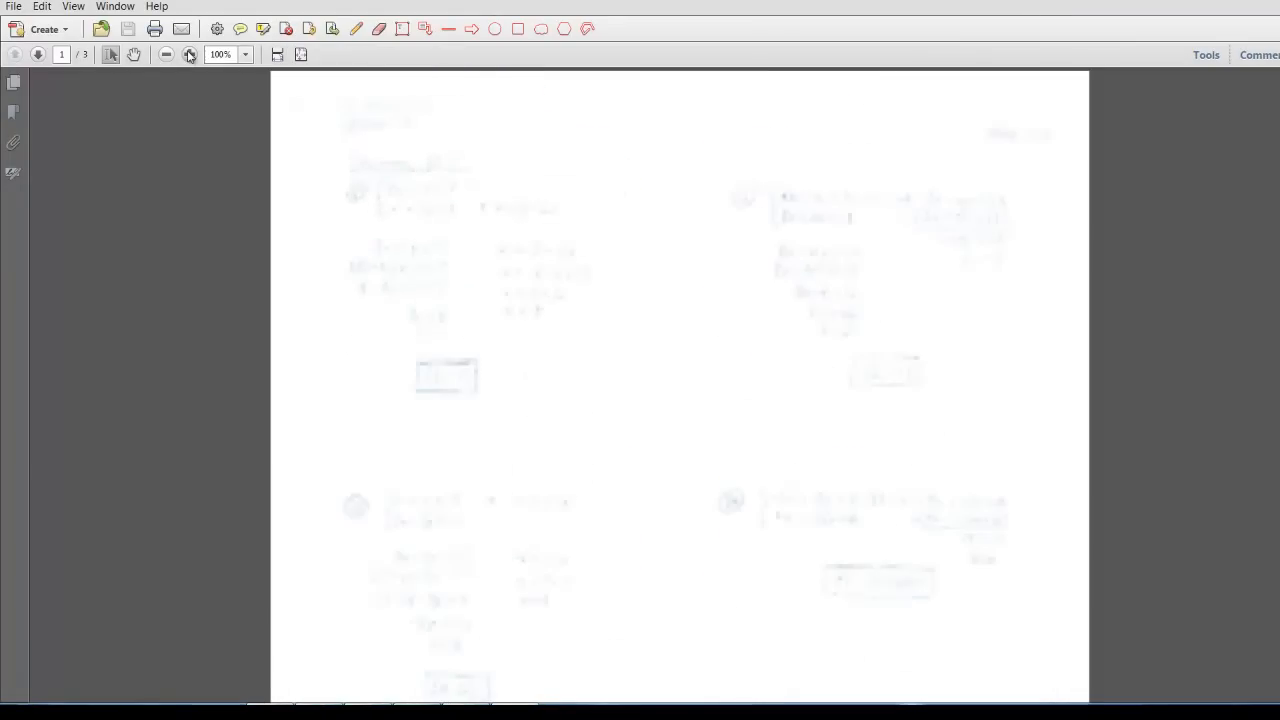
{"action": "left_click", "coordinate": [189, 55]}
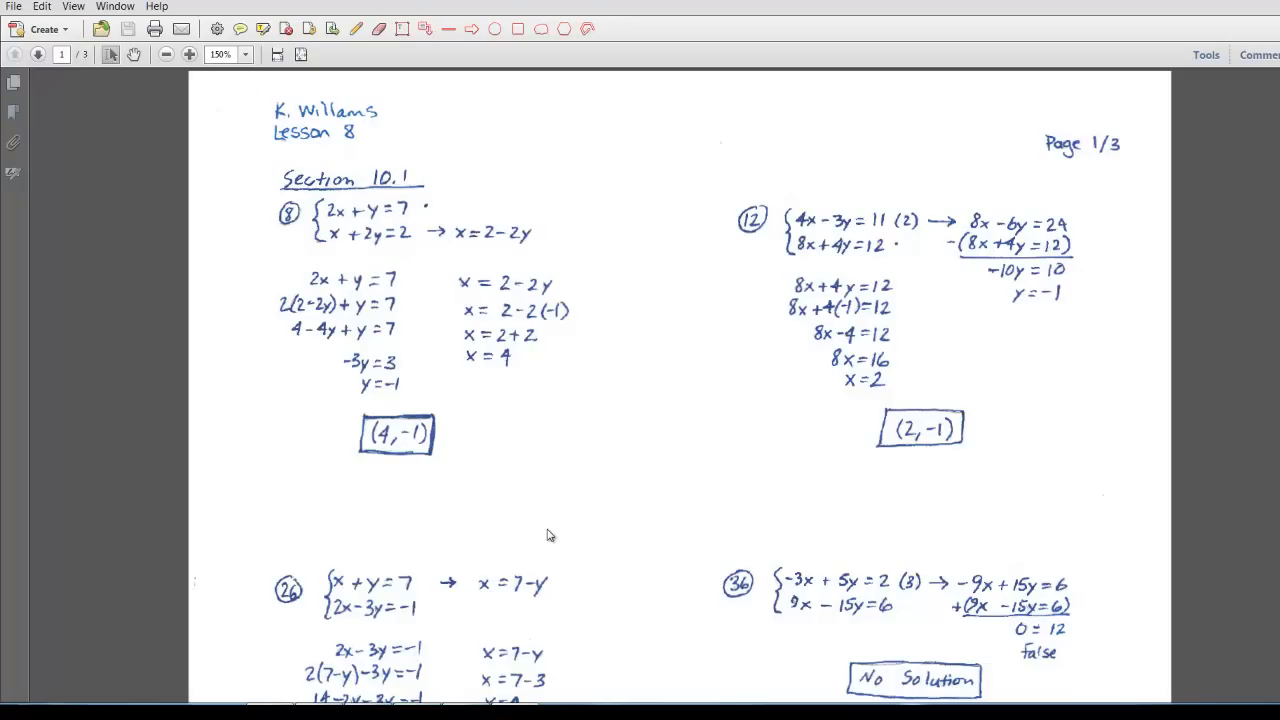
Examine the handwritten work on all three pages of the Lesson 8 homework PDF, including names, page numbers and boxed answers, and close it
{"action": "scroll", "coordinate": [976, 496], "scroll_direction": "down", "scroll_amount": 3}
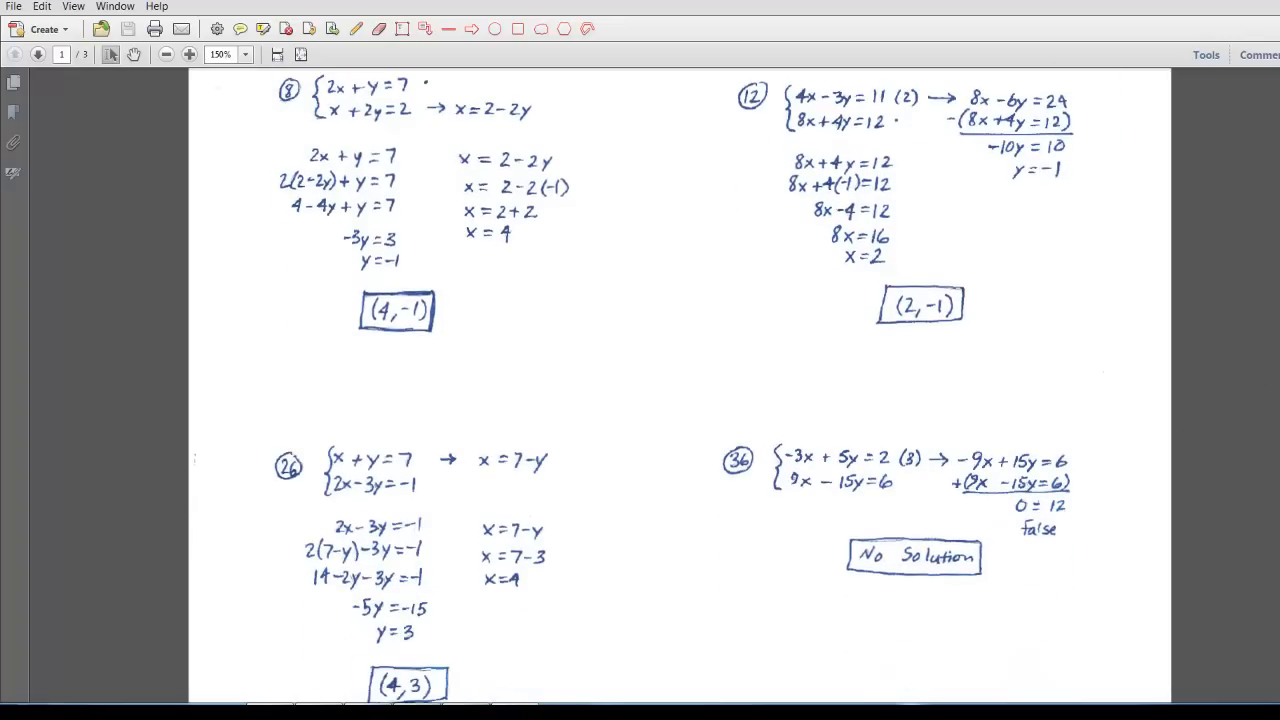
{"action": "scroll", "coordinate": [680, 386], "scroll_direction": "down", "scroll_amount": 12}
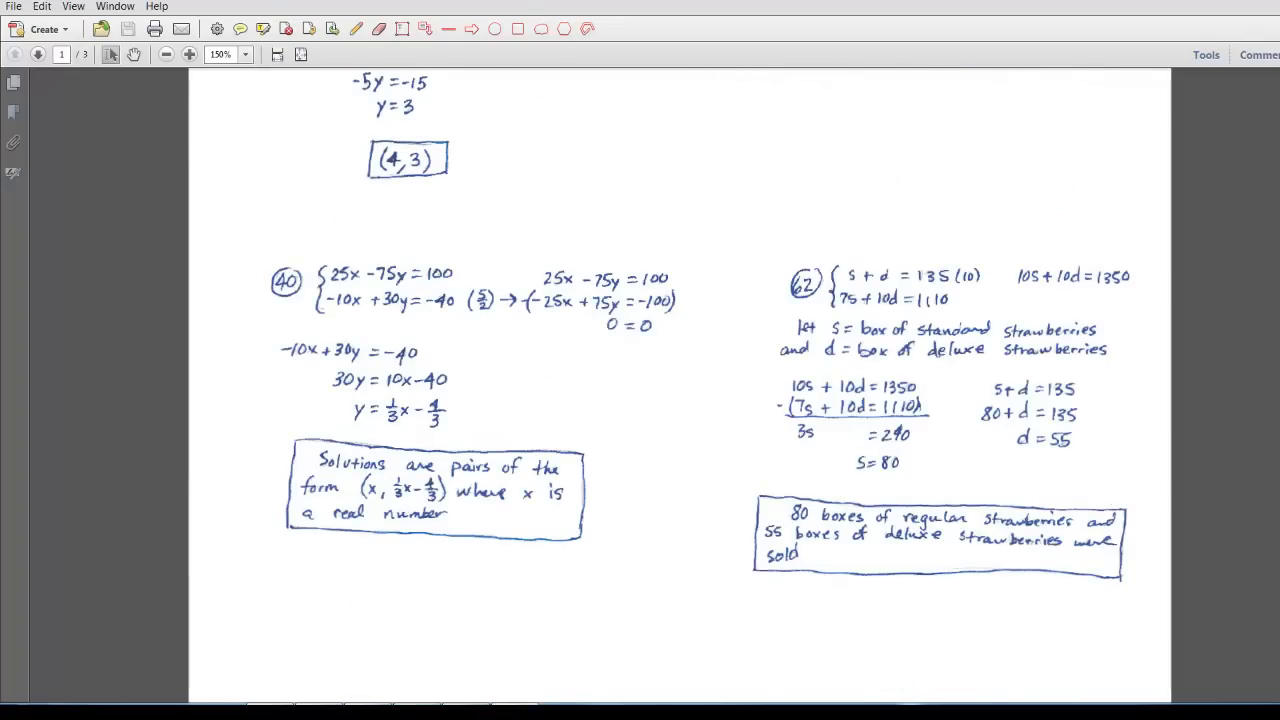
{"action": "scroll", "coordinate": [680, 386], "scroll_direction": "down", "scroll_amount": 20}
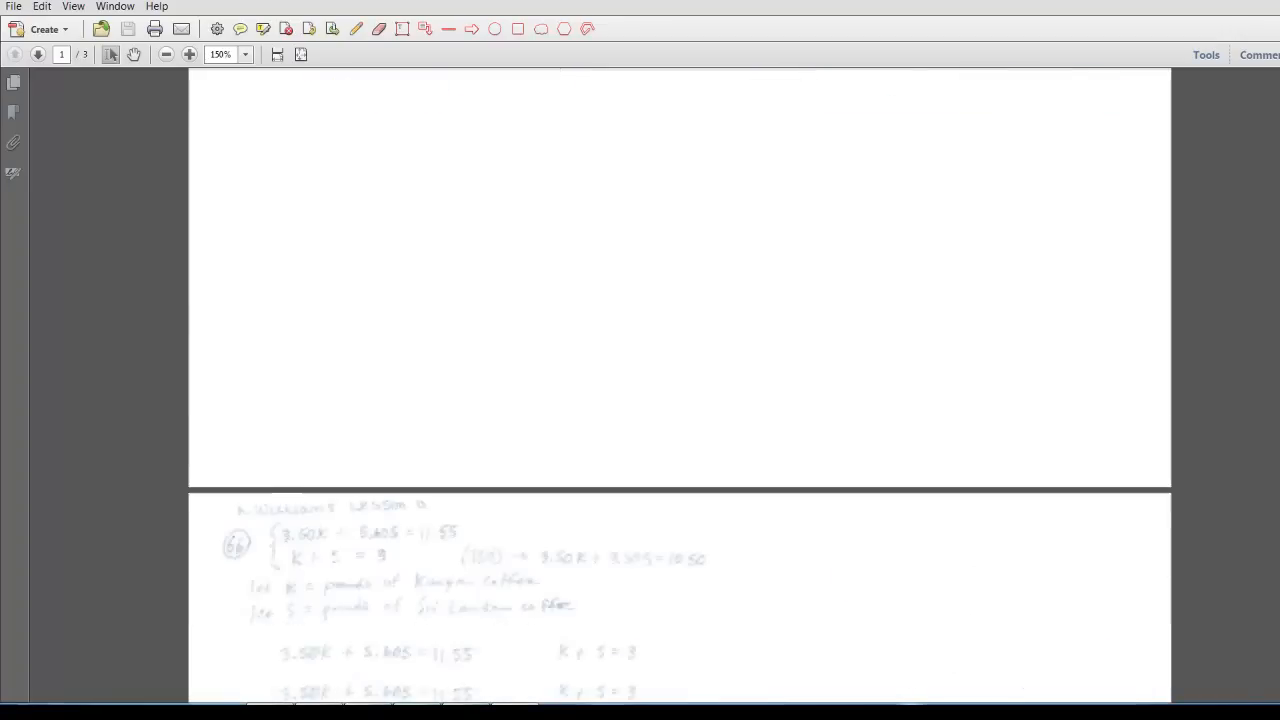
{"action": "scroll", "coordinate": [680, 386], "scroll_direction": "down", "scroll_amount": 1}
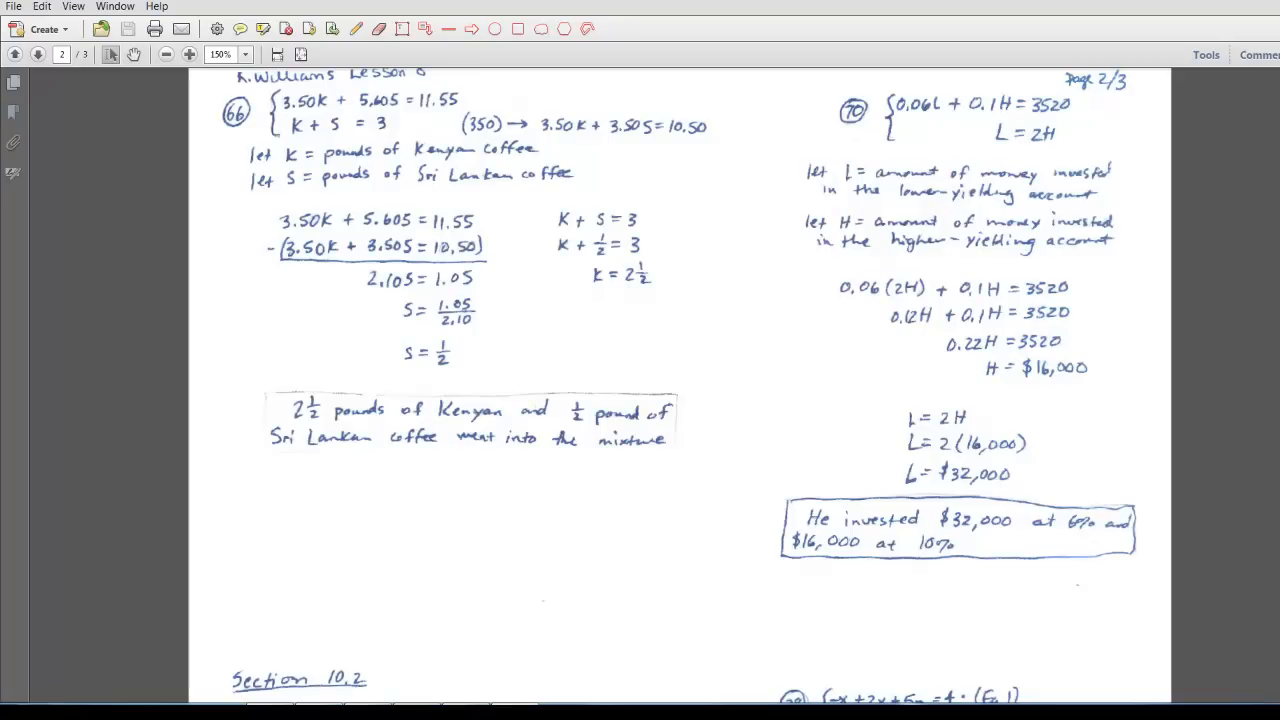
{"action": "scroll", "coordinate": [680, 386], "scroll_direction": "down", "scroll_amount": 1}
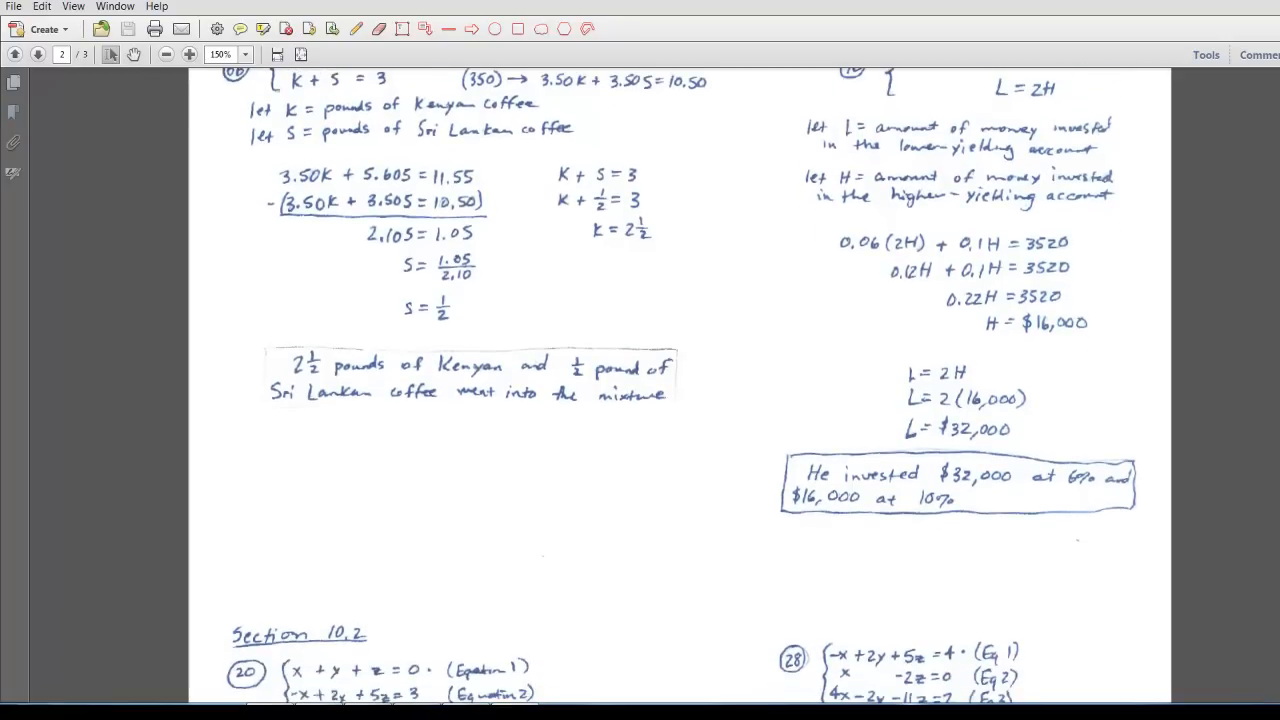
{"action": "scroll", "coordinate": [680, 386], "scroll_direction": "down", "scroll_amount": 10}
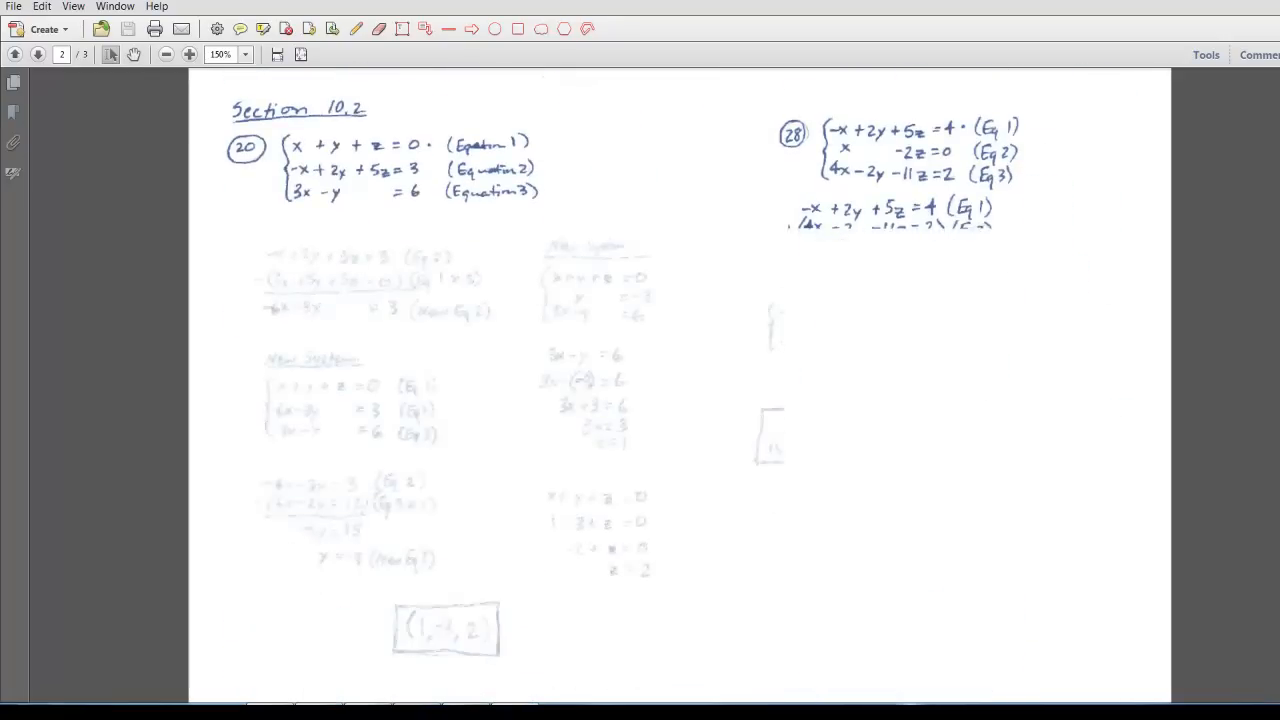
{"action": "scroll", "coordinate": [680, 386], "scroll_direction": "up", "scroll_amount": 8}
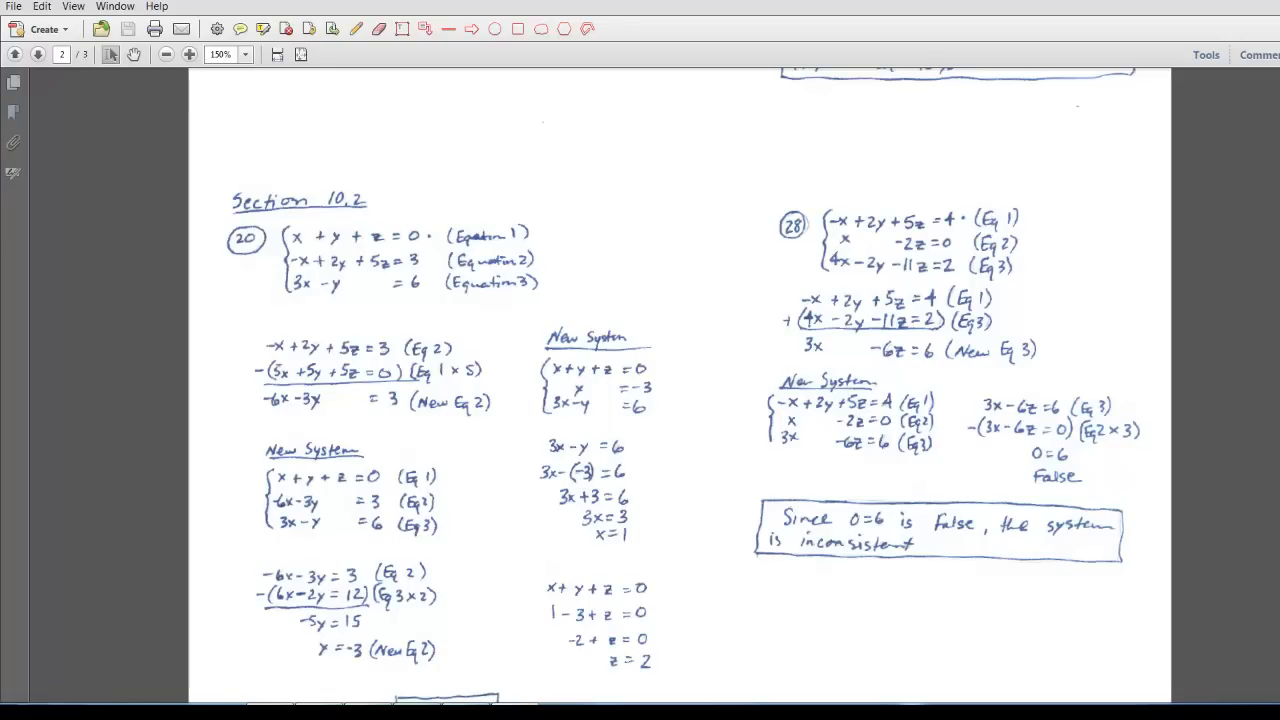
{"action": "scroll", "coordinate": [680, 386], "scroll_direction": "down", "scroll_amount": 8}
{"action": "scroll", "coordinate": [680, 386], "scroll_direction": "down", "scroll_amount": 19}
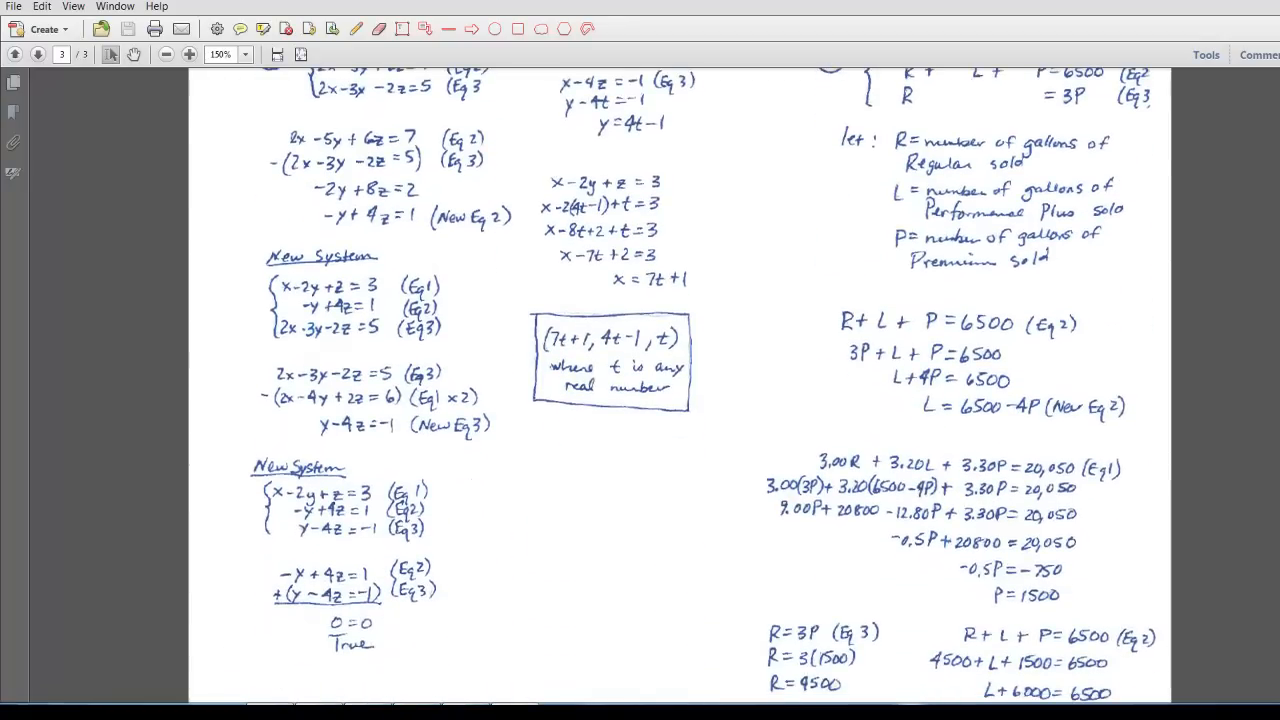
{"action": "scroll", "coordinate": [680, 386], "scroll_direction": "down", "scroll_amount": 1}
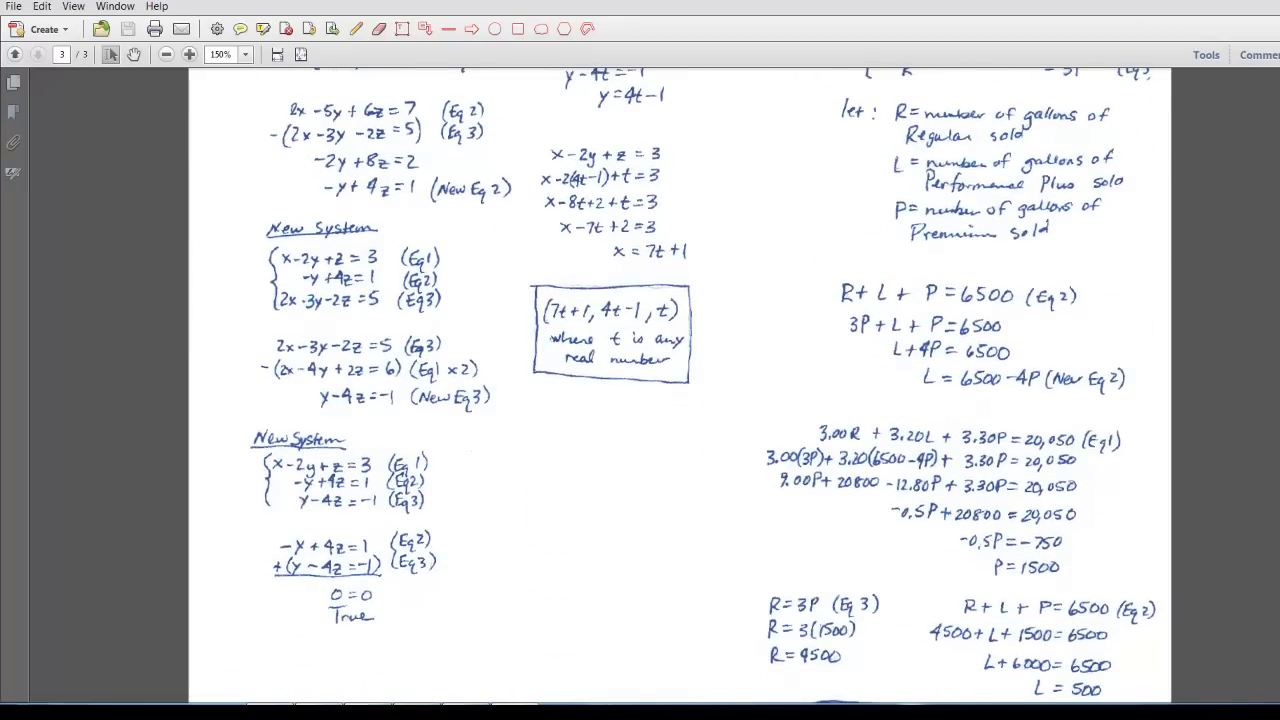
{"action": "scroll", "coordinate": [680, 386], "scroll_direction": "up", "scroll_amount": 3}
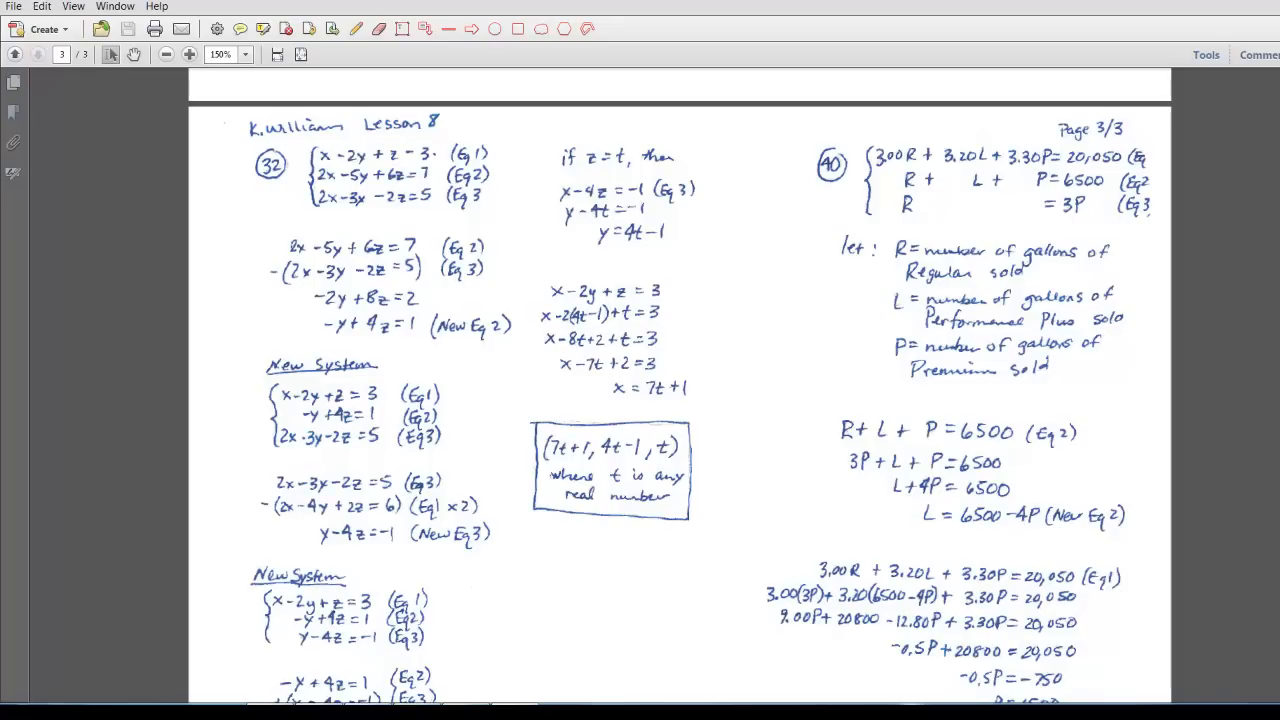
{"action": "scroll", "coordinate": [680, 400], "scroll_direction": "down", "scroll_amount": 10}
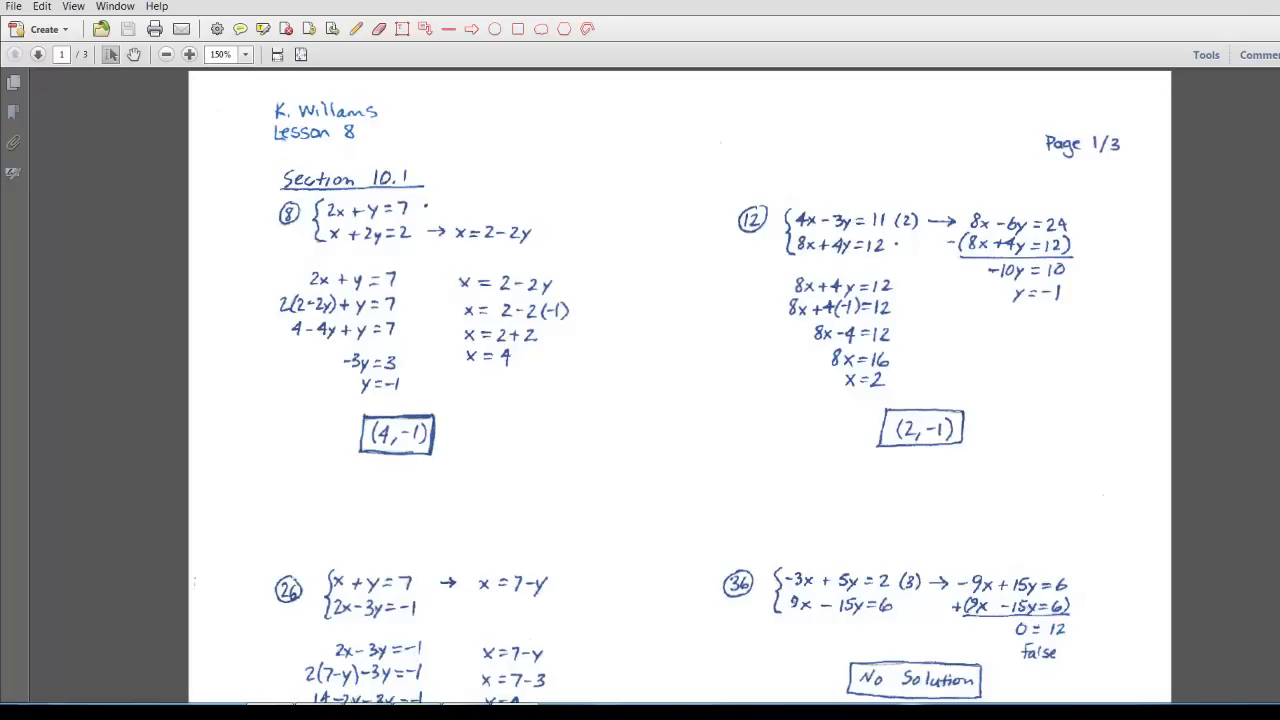
{"action": "left_click", "coordinate": [1261, 1]}
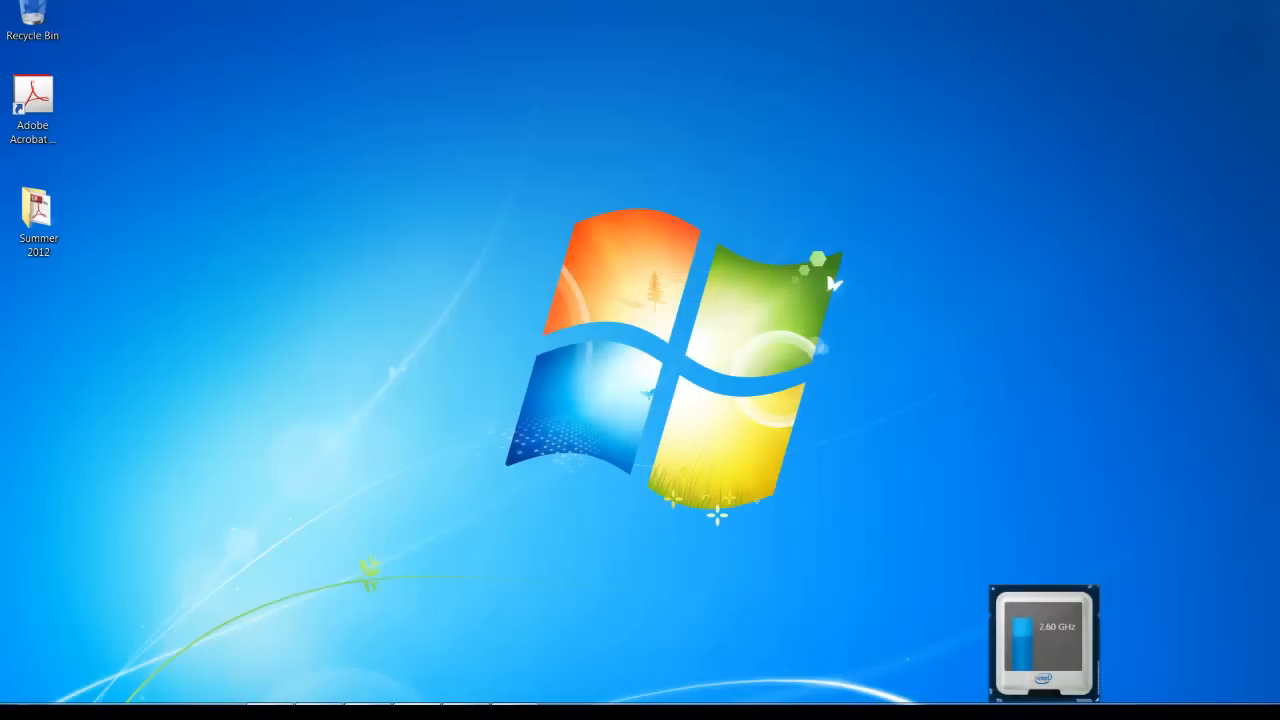
Switch to Blackboard in Chrome and open the Assignments page of the Spring 12 Calculus 1 course
{"action": "left_click", "coordinate": [322, 712]}
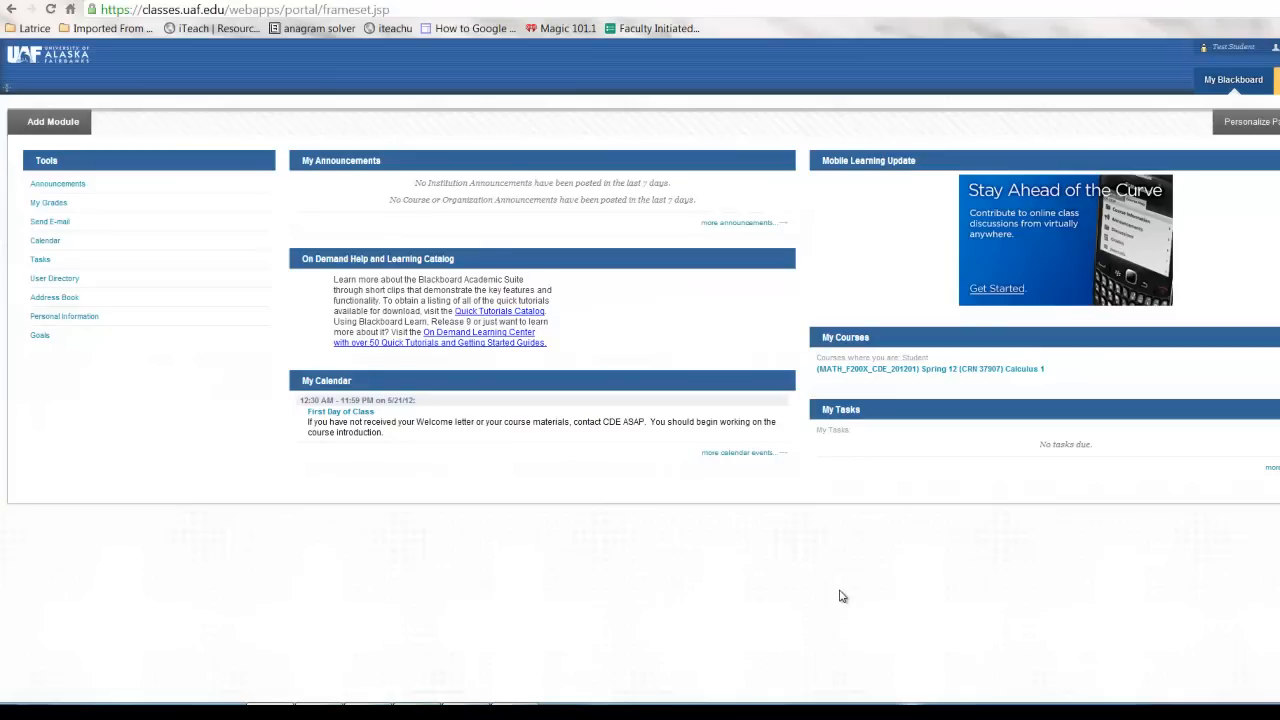
{"action": "left_click", "coordinate": [1029, 369]}
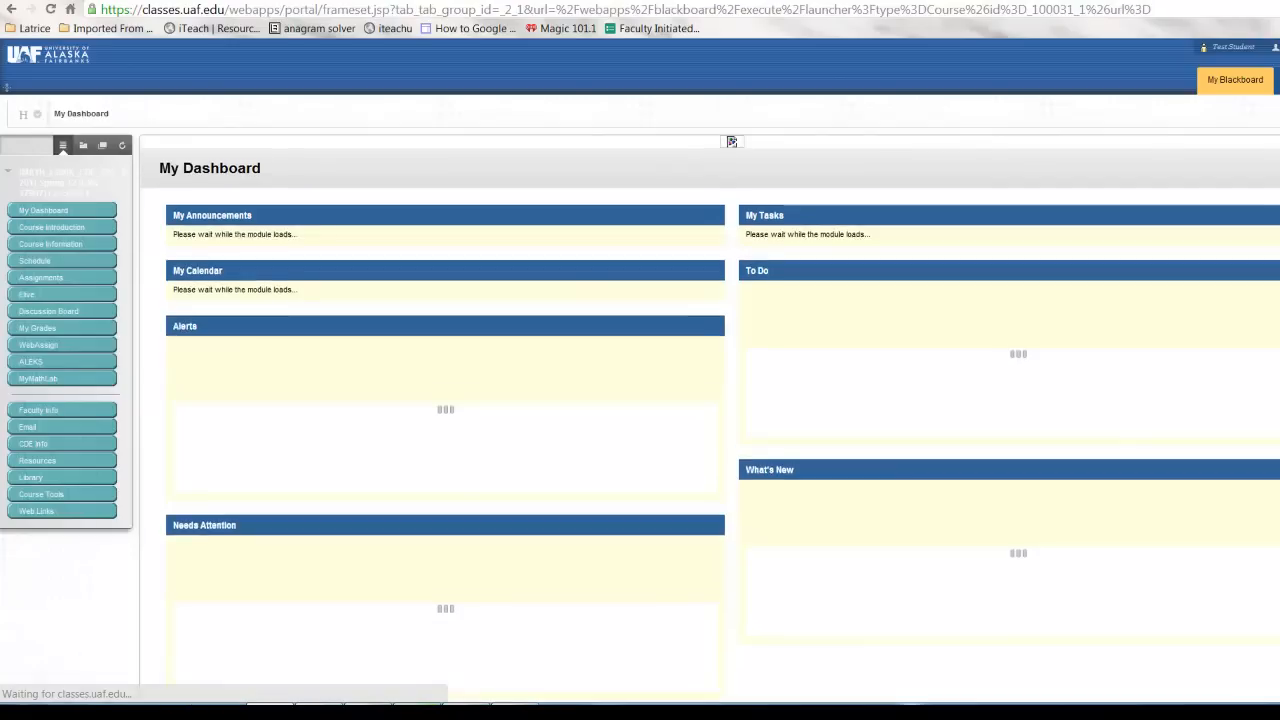
{"action": "left_click", "coordinate": [48, 294]}
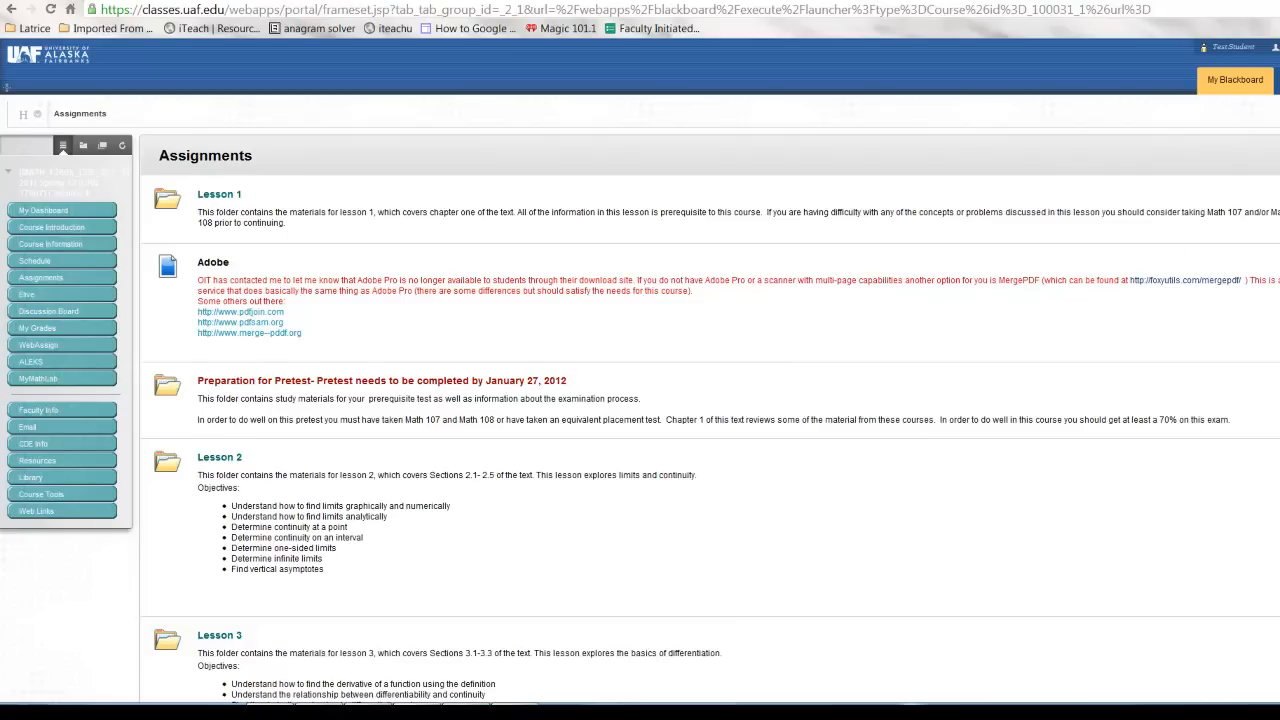
Open the Lesson 8 folder in the course assignments and the upload page of its Lesson 8 assignment
{"action": "scroll", "coordinate": [640, 400], "scroll_direction": "down", "scroll_amount": 8}
{"action": "scroll", "coordinate": [640, 400], "scroll_direction": "down", "scroll_amount": 4}
{"action": "left_click", "coordinate": [228, 416]}
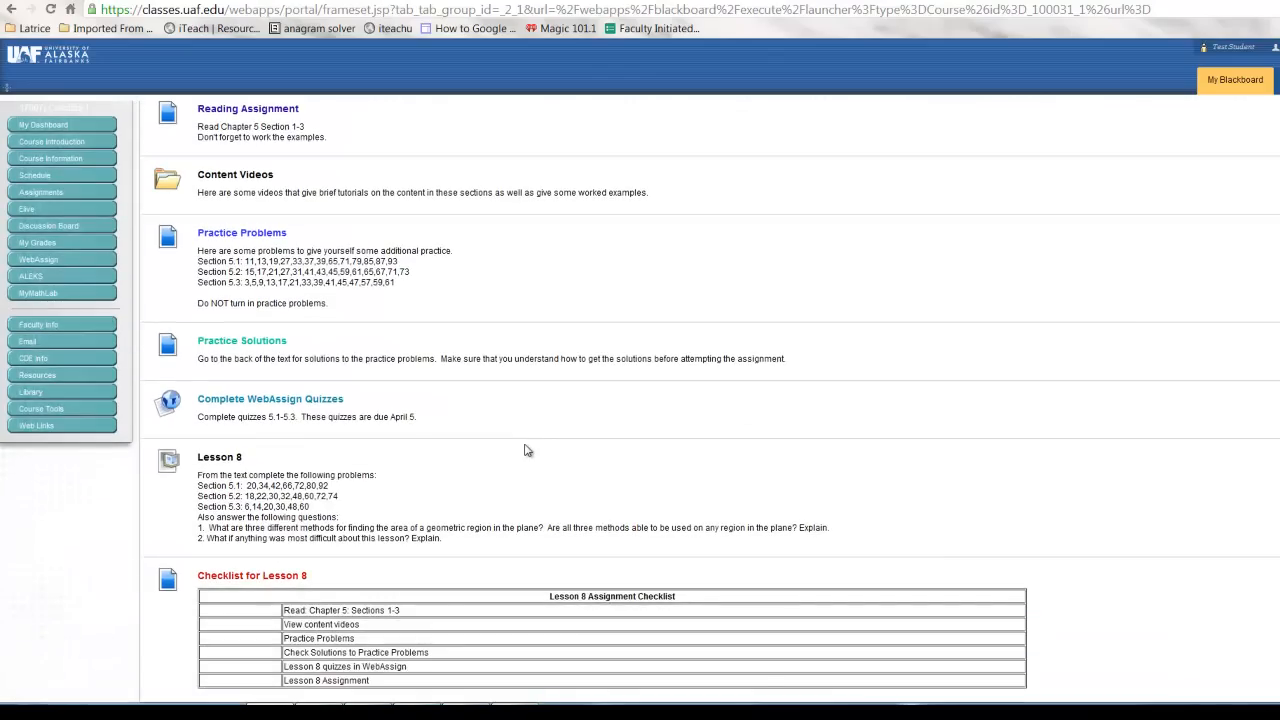
{"action": "left_click", "coordinate": [228, 466]}
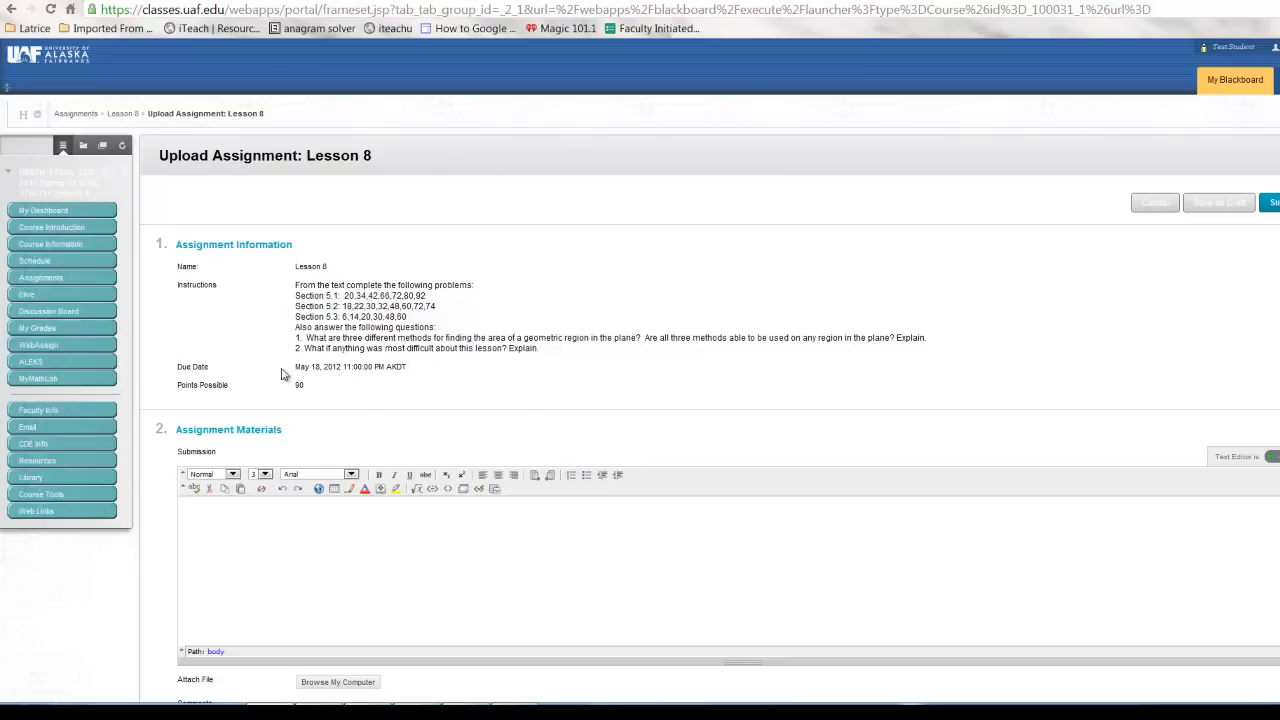
Attach the Lesson 8 homework PDF from the desktop's Summer 2012 folder to the assignment materials
{"action": "scroll", "coordinate": [350, 378], "scroll_direction": "down", "scroll_amount": 3}
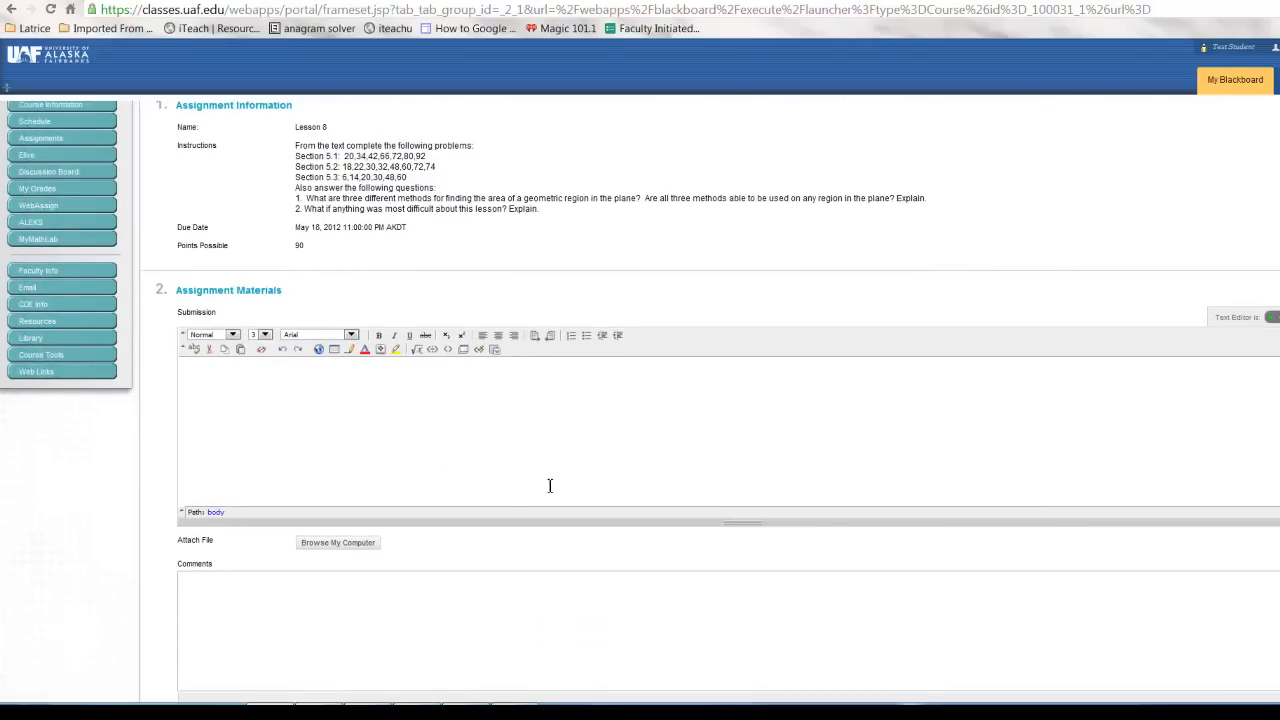
{"action": "scroll", "coordinate": [660, 432], "scroll_direction": "down", "scroll_amount": 3}
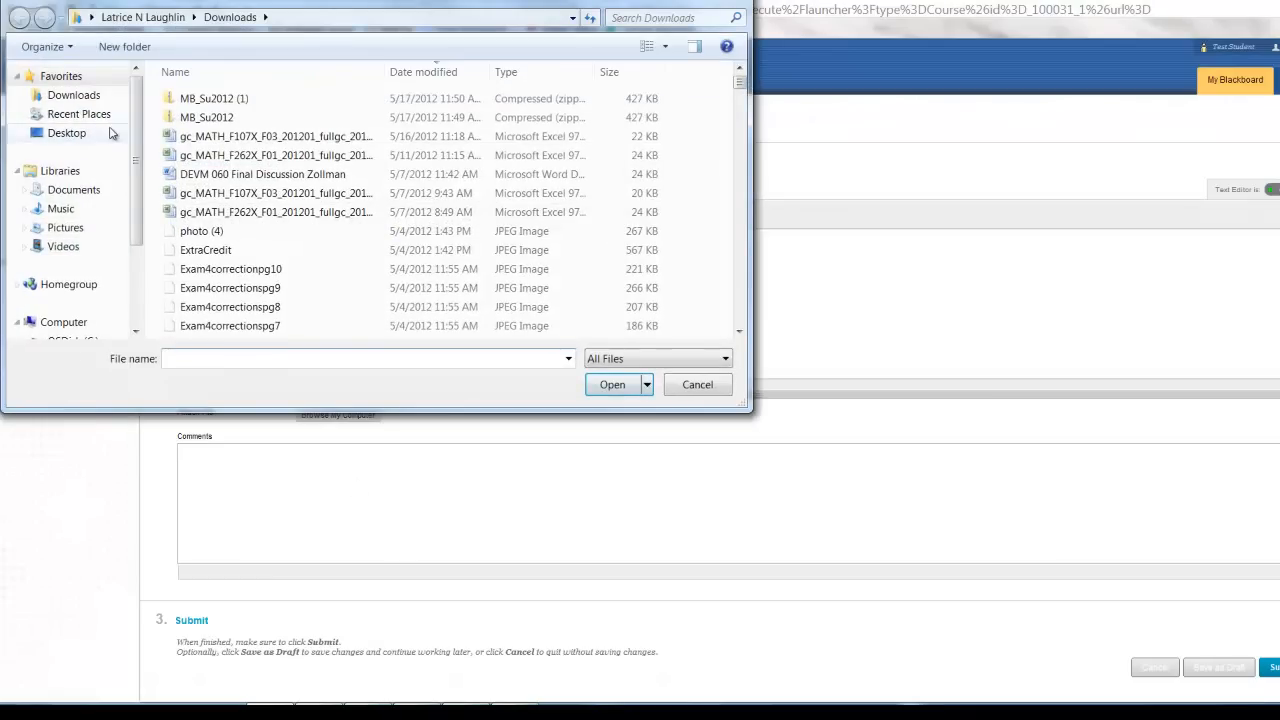
{"action": "left_click", "coordinate": [102, 135]}
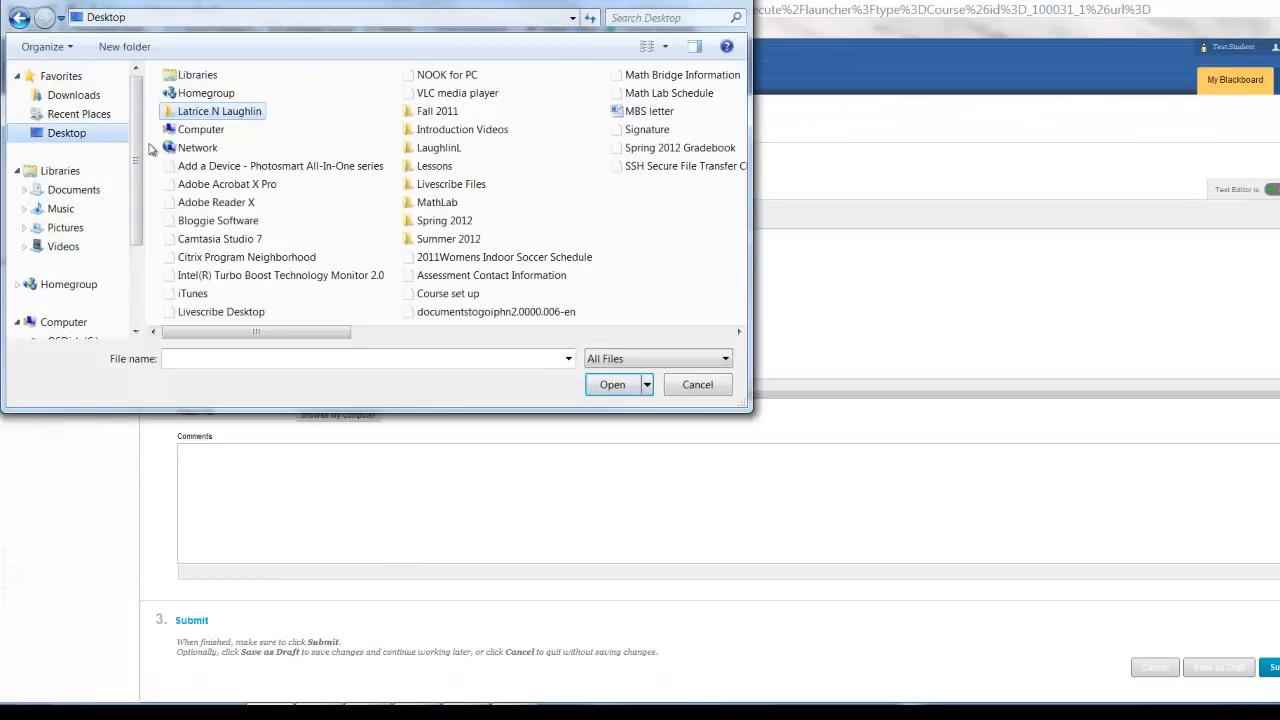
{"action": "double_click", "coordinate": [440, 240]}
{"action": "double_click", "coordinate": [206, 231]}
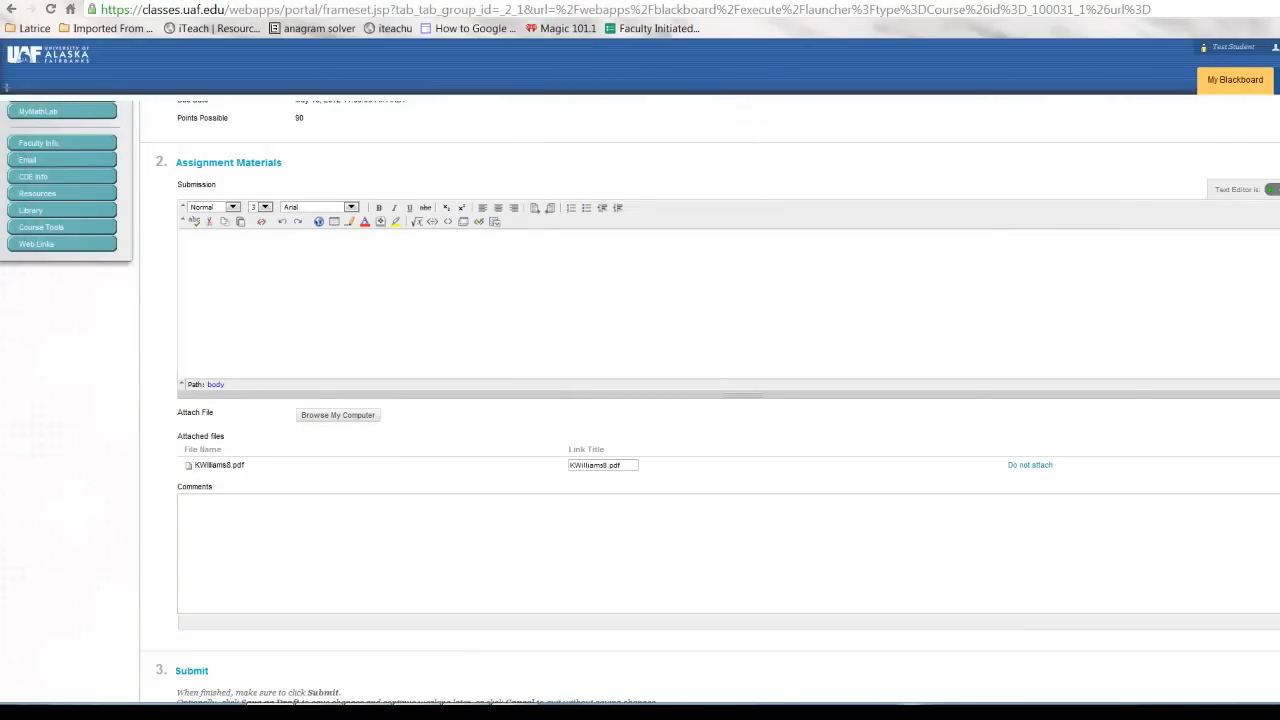
Submit the Lesson 8 assignment with its attached PDF, and return from the submission history to the Lesson 8 folder
{"action": "scroll", "coordinate": [1016, 652], "scroll_direction": "down", "scroll_amount": 1}
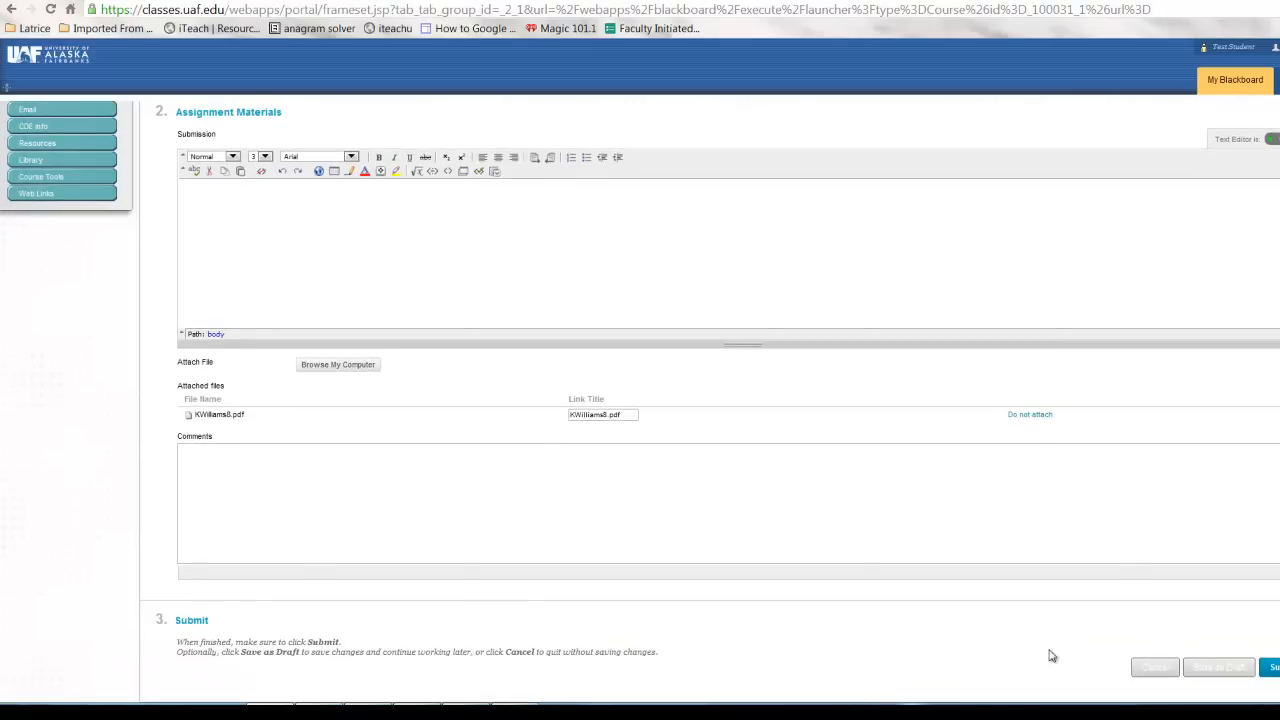
{"action": "left_click", "coordinate": [1272, 667]}
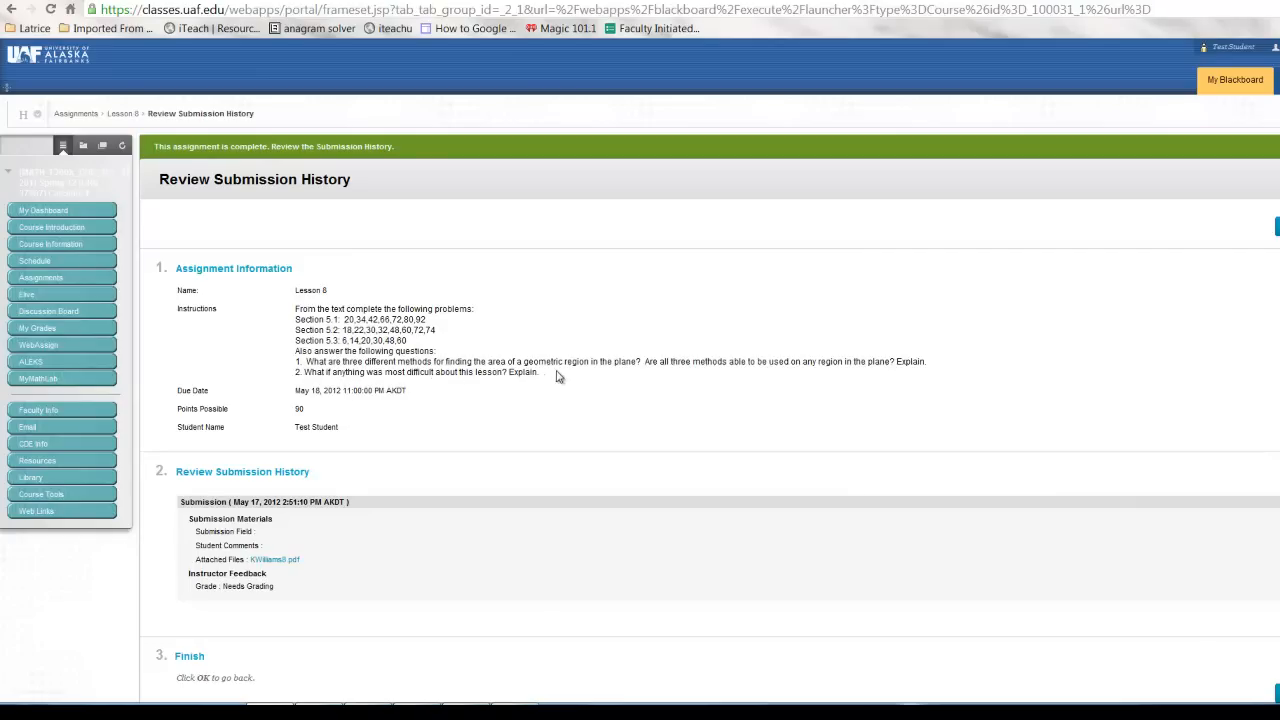
{"action": "scroll", "coordinate": [557, 396], "scroll_direction": "down", "scroll_amount": 1}
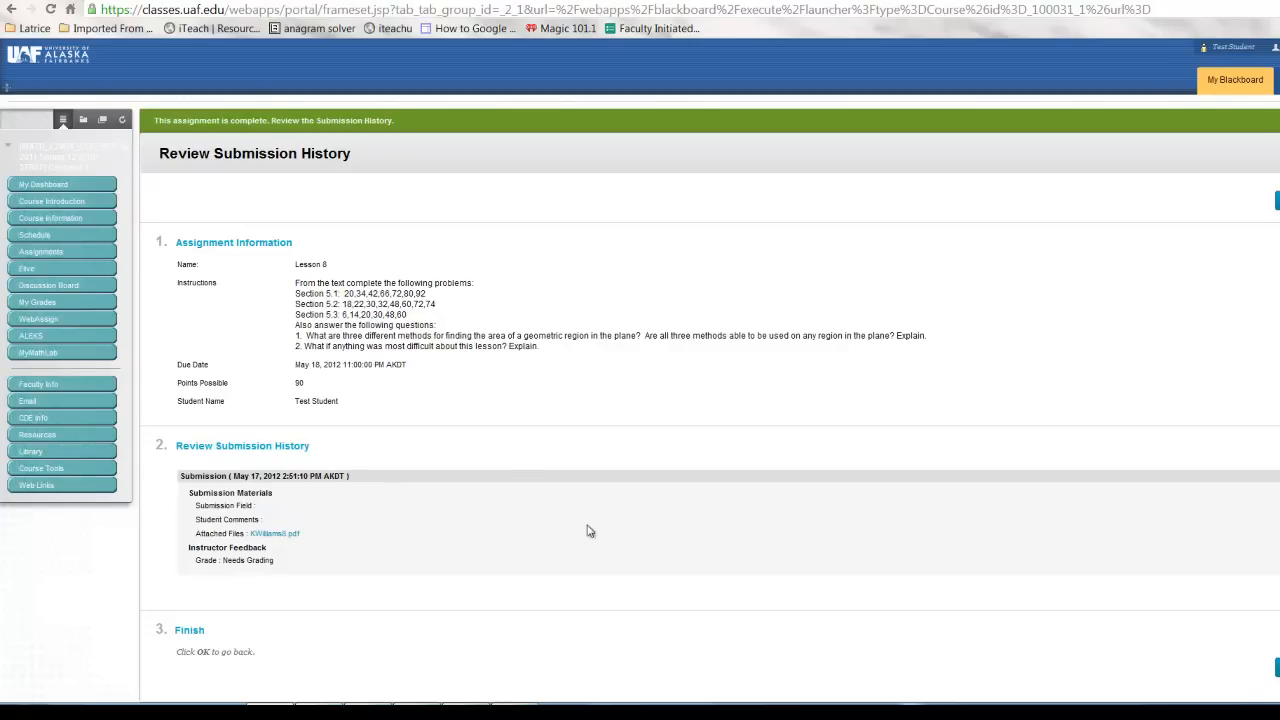
{"action": "left_click", "coordinate": [1277, 667]}
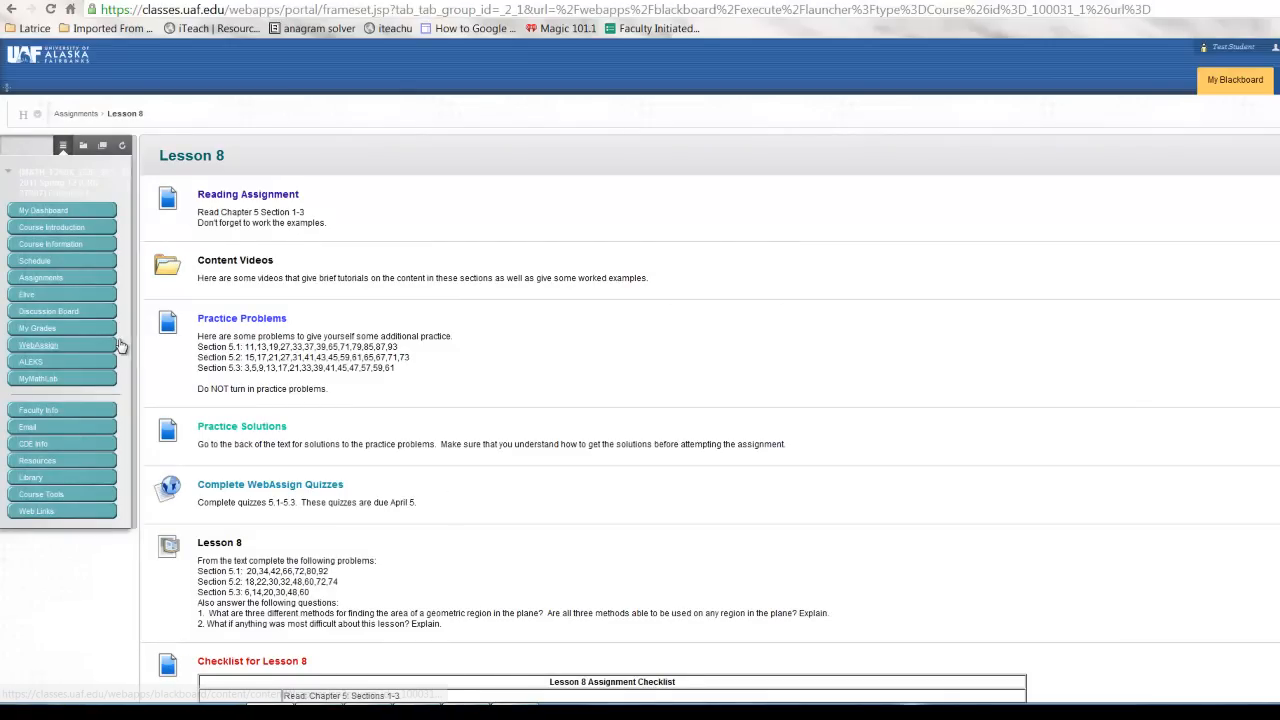
Open the course's My Grades page and look down the grade list for the submitted assignment
{"action": "left_click", "coordinate": [42, 332]}
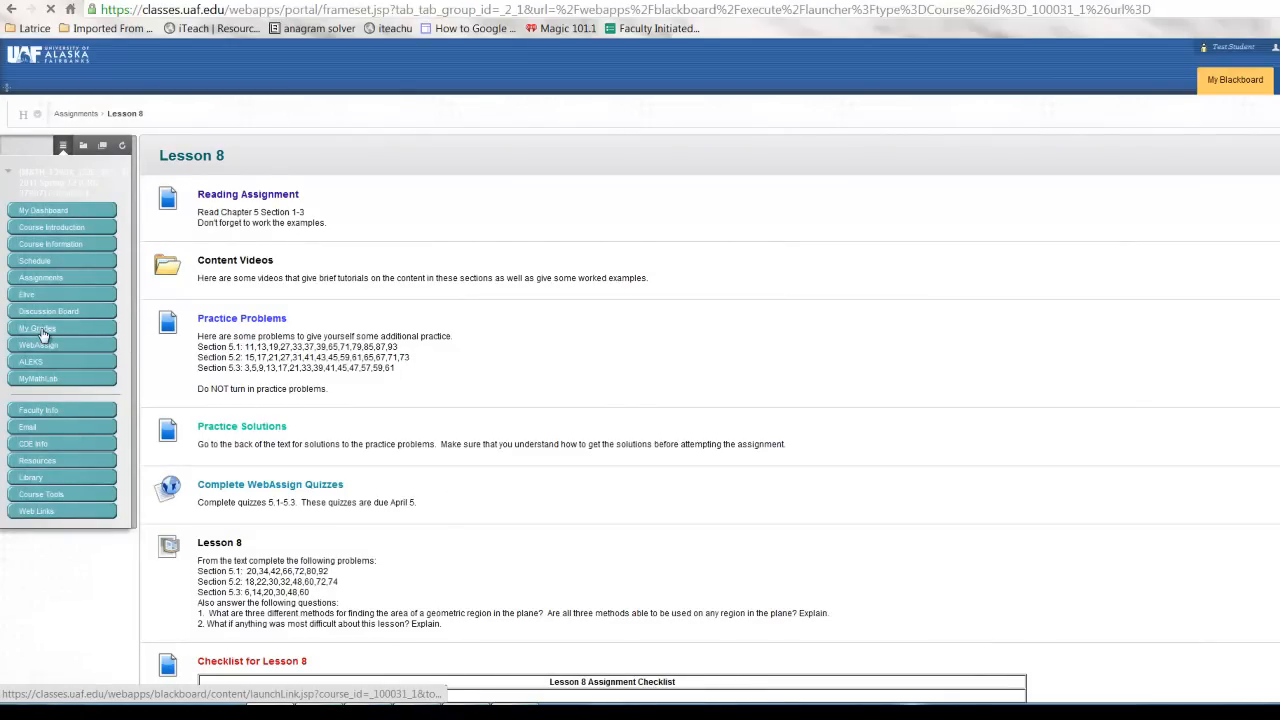
{"action": "scroll", "coordinate": [694, 357], "scroll_direction": "down", "scroll_amount": 2}
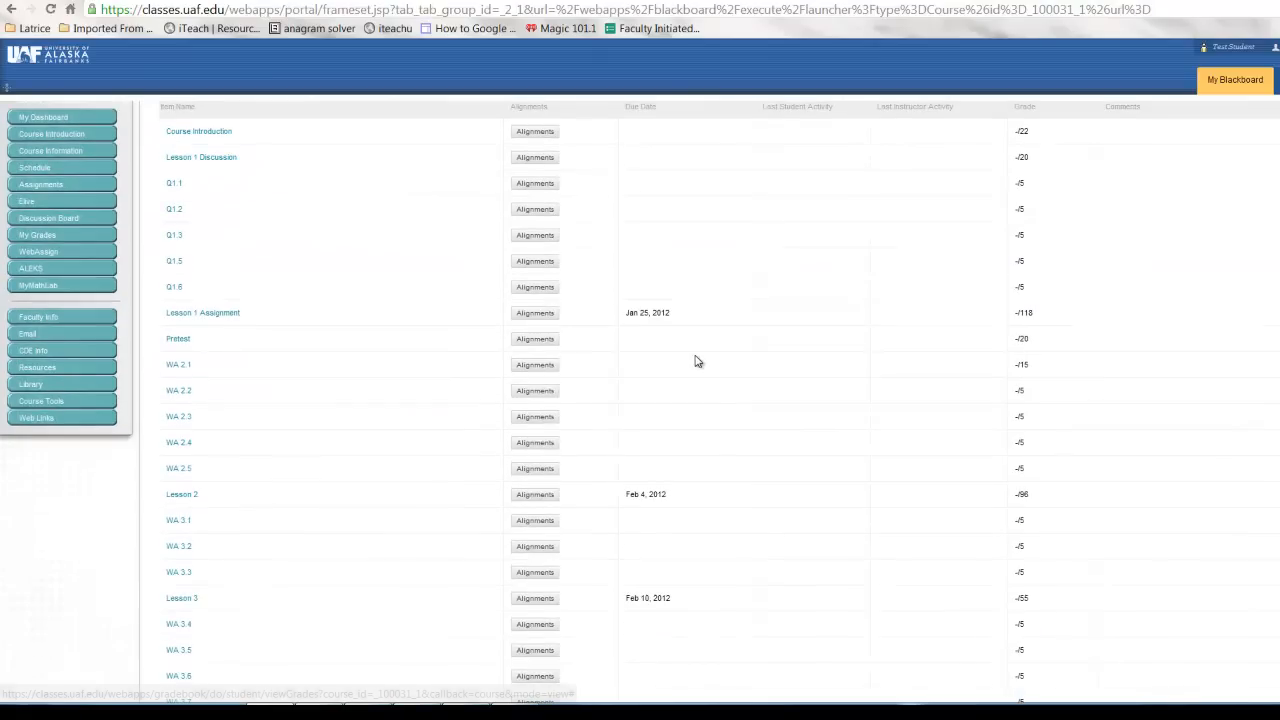
{"action": "scroll", "coordinate": [393, 445], "scroll_direction": "down", "scroll_amount": 10}
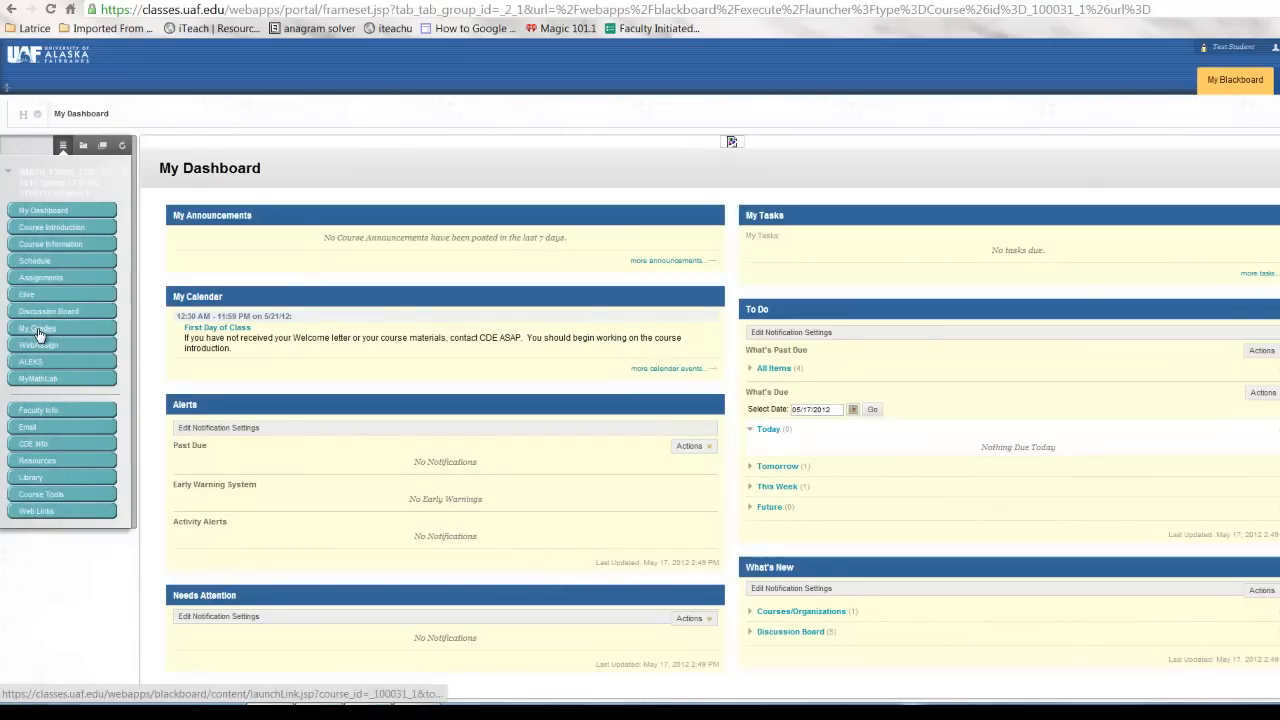
Reopen My Grades from the course dashboard and check the Lesson 8 grade and instructor comment
{"action": "left_click", "coordinate": [38, 330]}
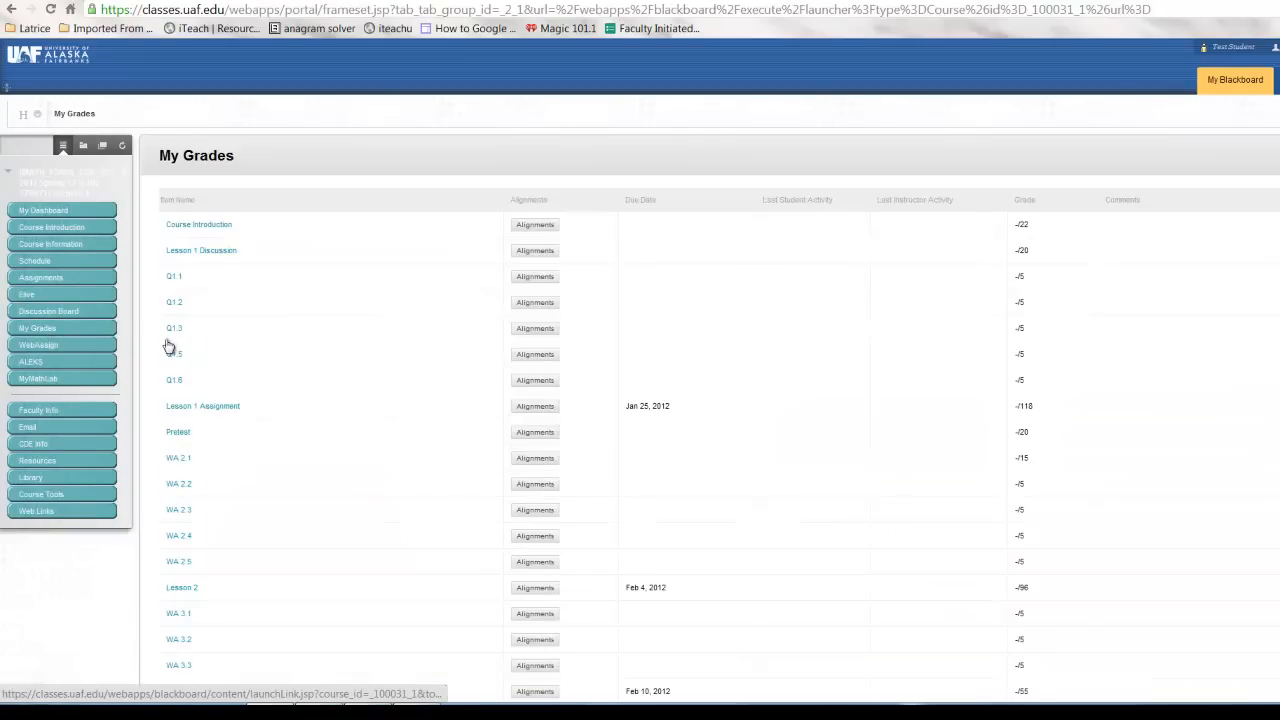
{"action": "scroll", "coordinate": [690, 425], "scroll_direction": "down", "scroll_amount": 10}
{"action": "scroll", "coordinate": [690, 428], "scroll_direction": "down", "scroll_amount": 3}
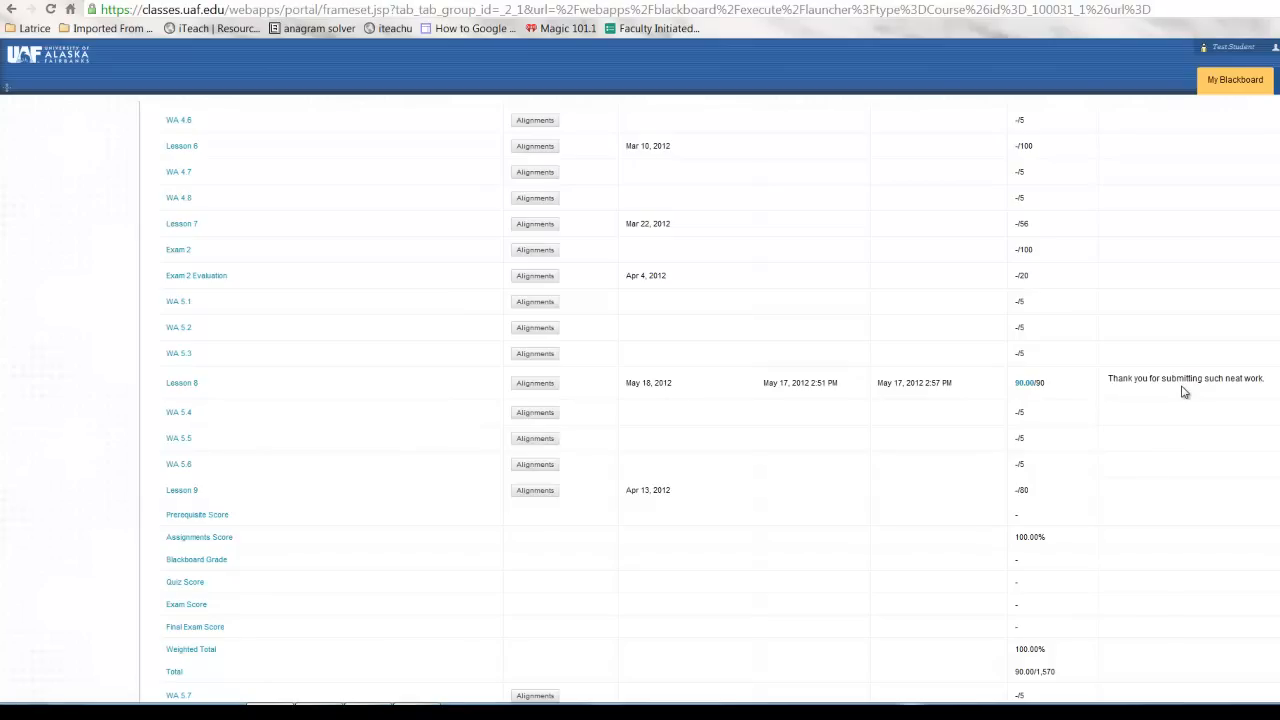
View the instructor's marked-up PDF in the graded Lesson 8 submission's history, and return to look over the My Grades list
{"action": "left_click", "coordinate": [1021, 384]}
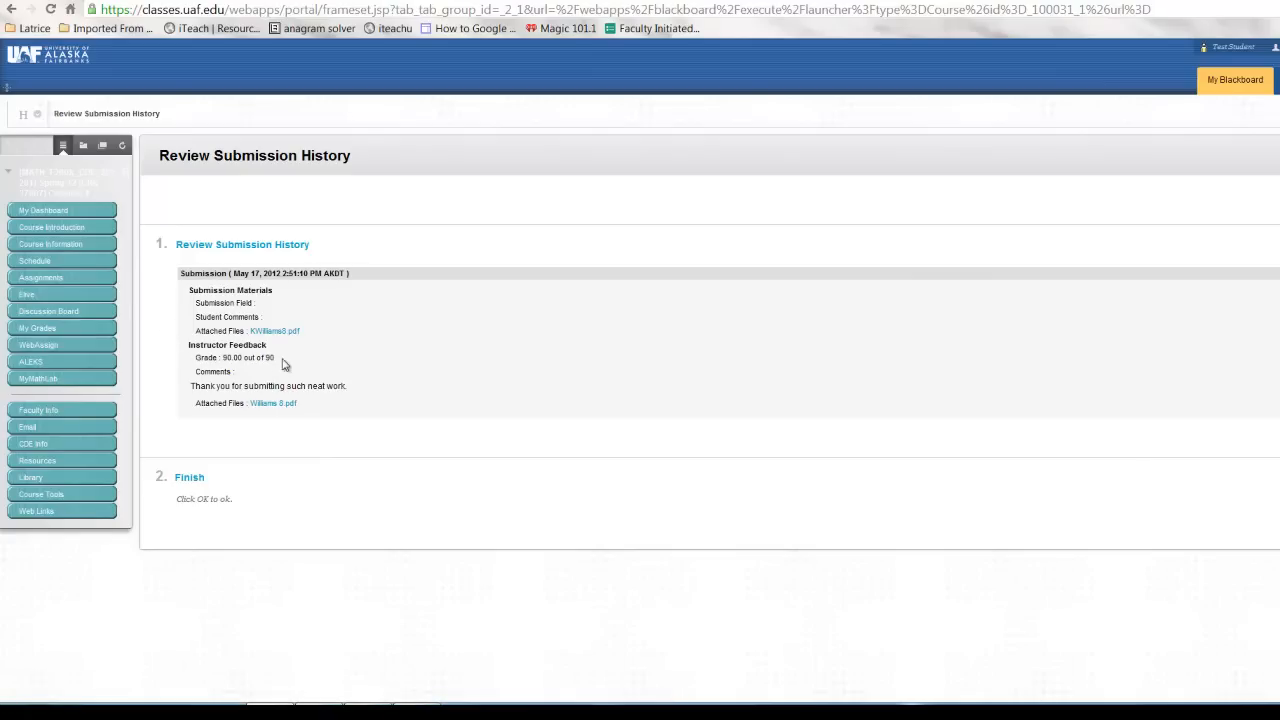
{"action": "left_click", "coordinate": [284, 405]}
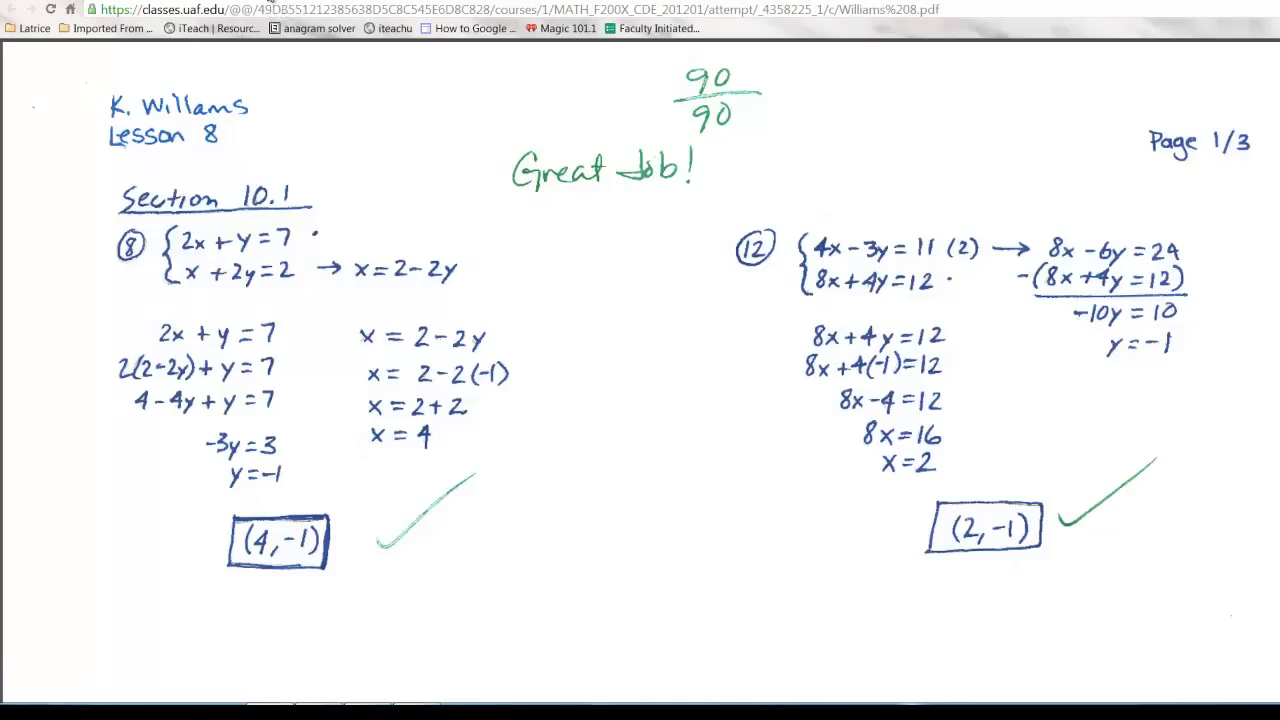
{"action": "left_click", "coordinate": [270, 3]}
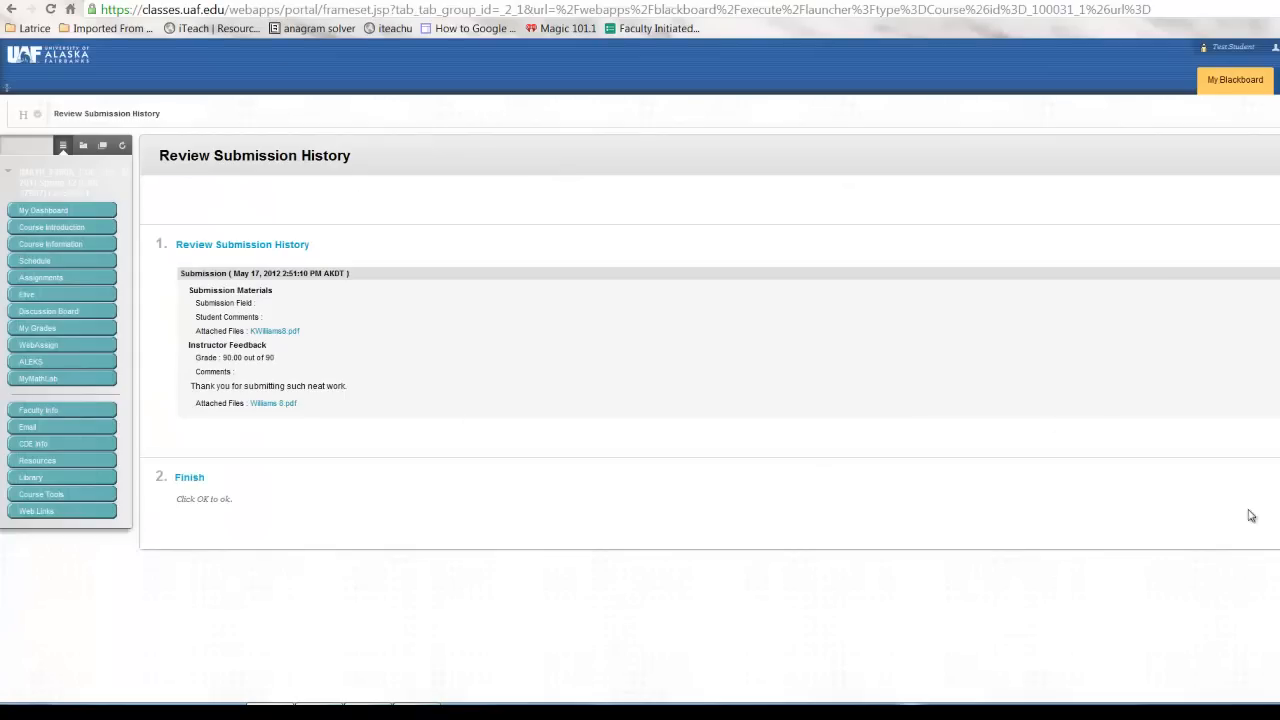
{"action": "left_click", "coordinate": [1278, 514]}
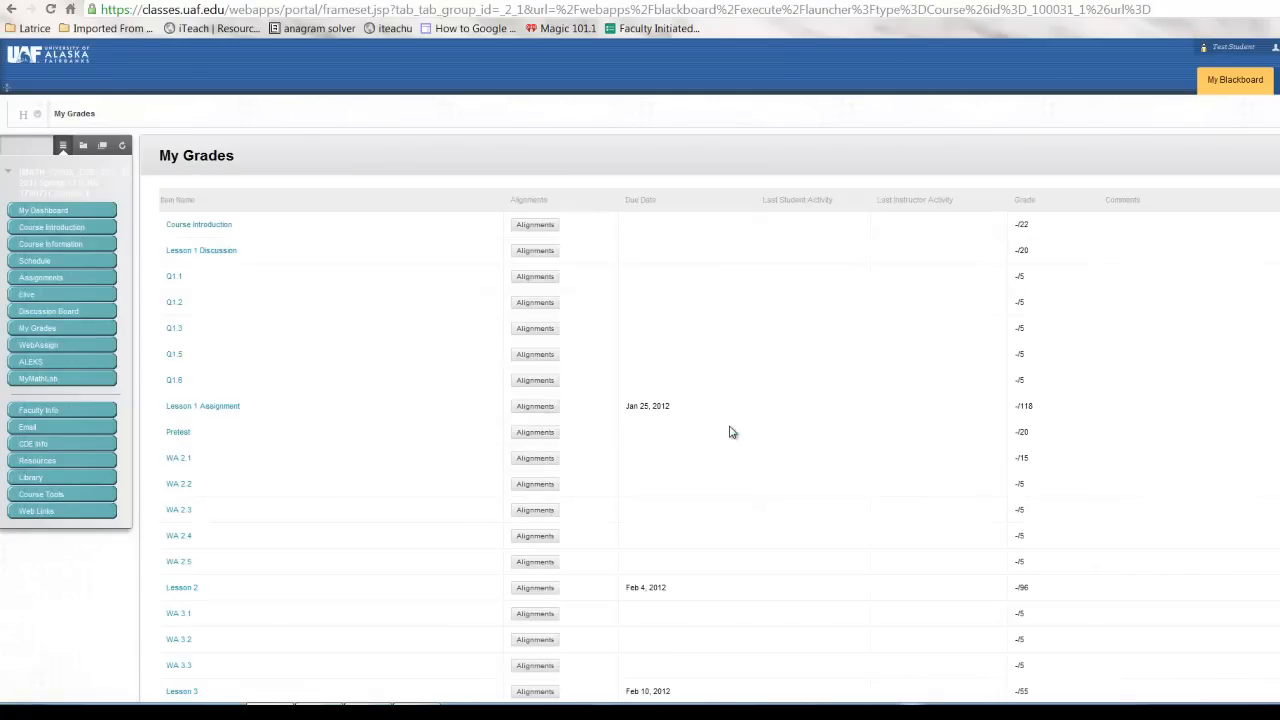
{"action": "scroll", "coordinate": [730, 432], "scroll_direction": "down", "scroll_amount": 10}
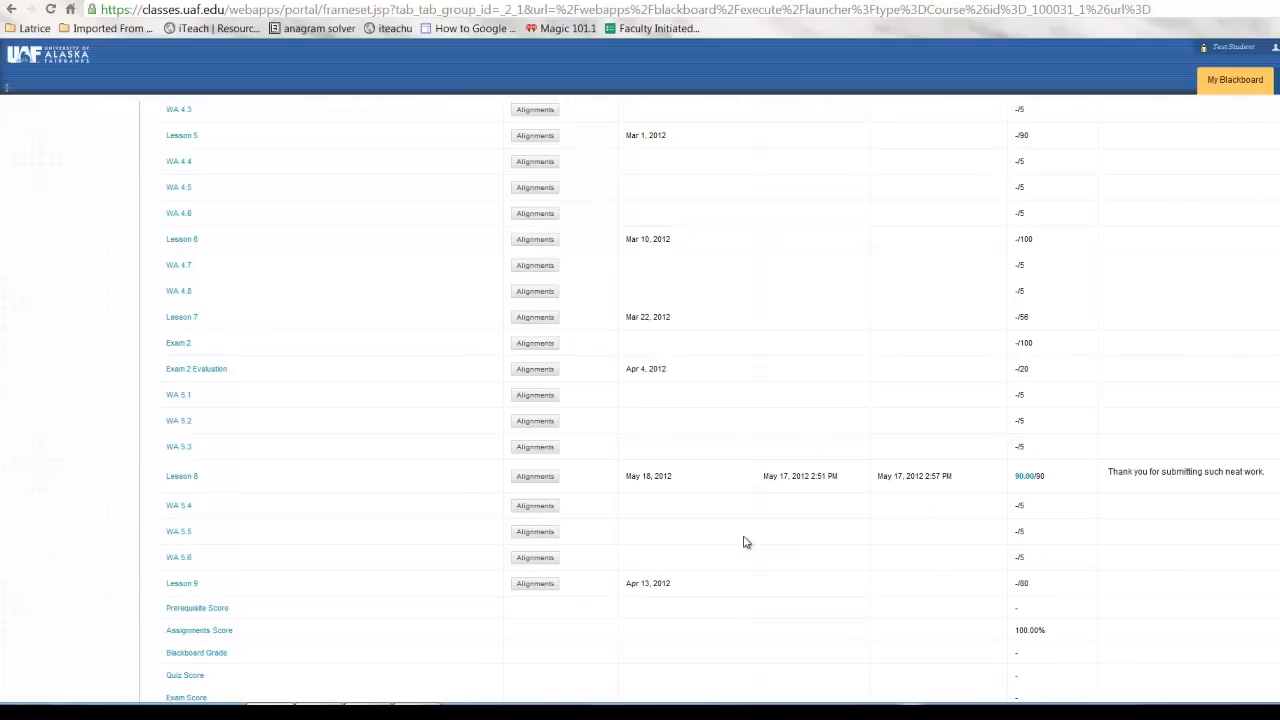
{"action": "scroll", "coordinate": [208, 378], "scroll_direction": "up", "scroll_amount": 10}
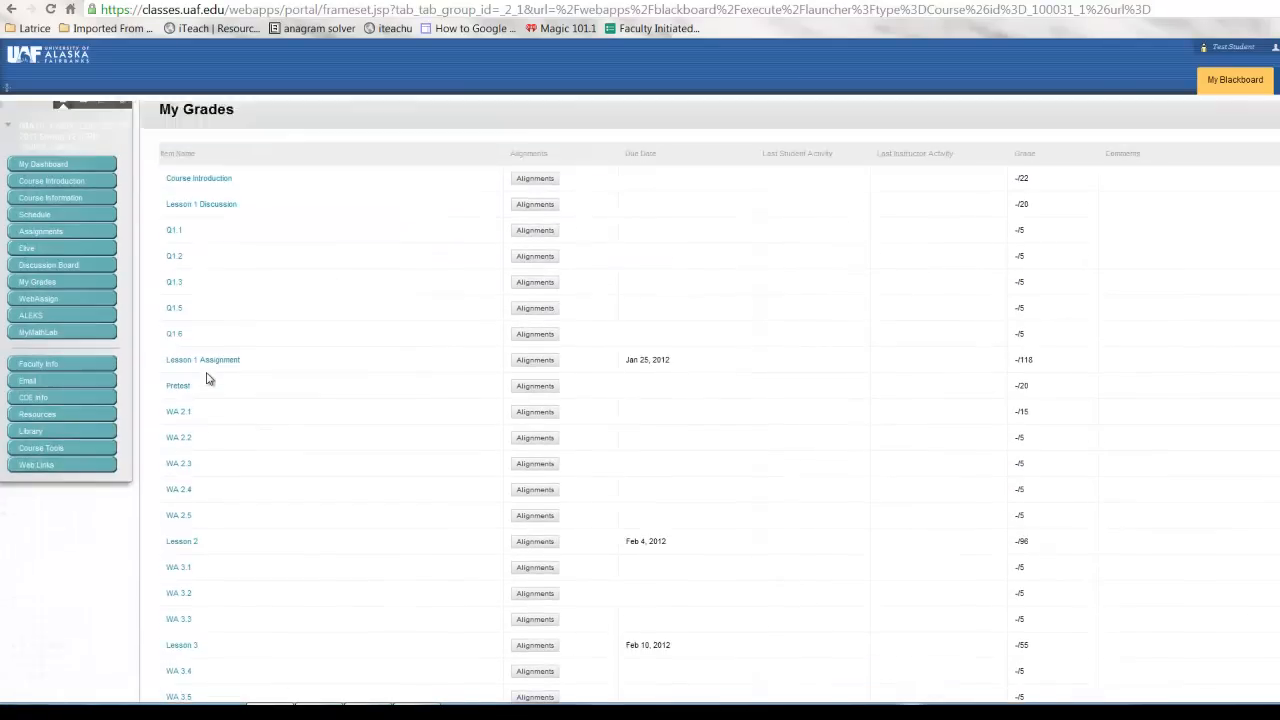